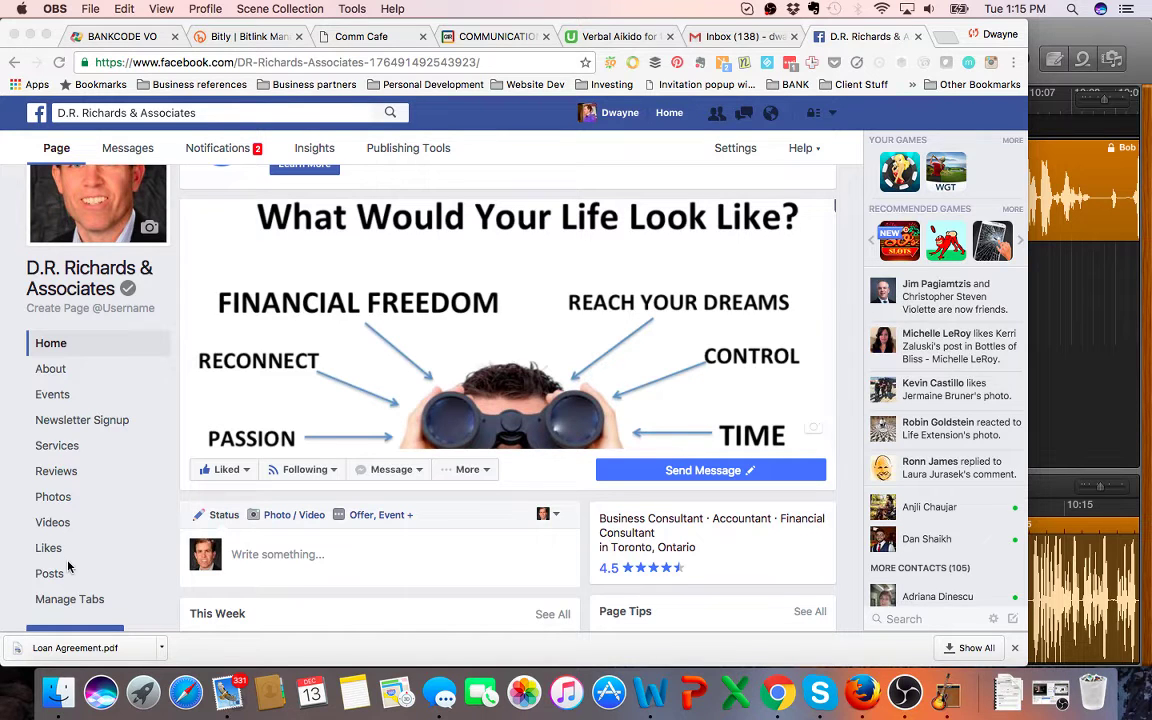
# Open the Insights overview of the D.R. Richards & Associates page.
pyautogui.scroll(-3, 69, 553)
pyautogui.scroll(4, 69, 548)
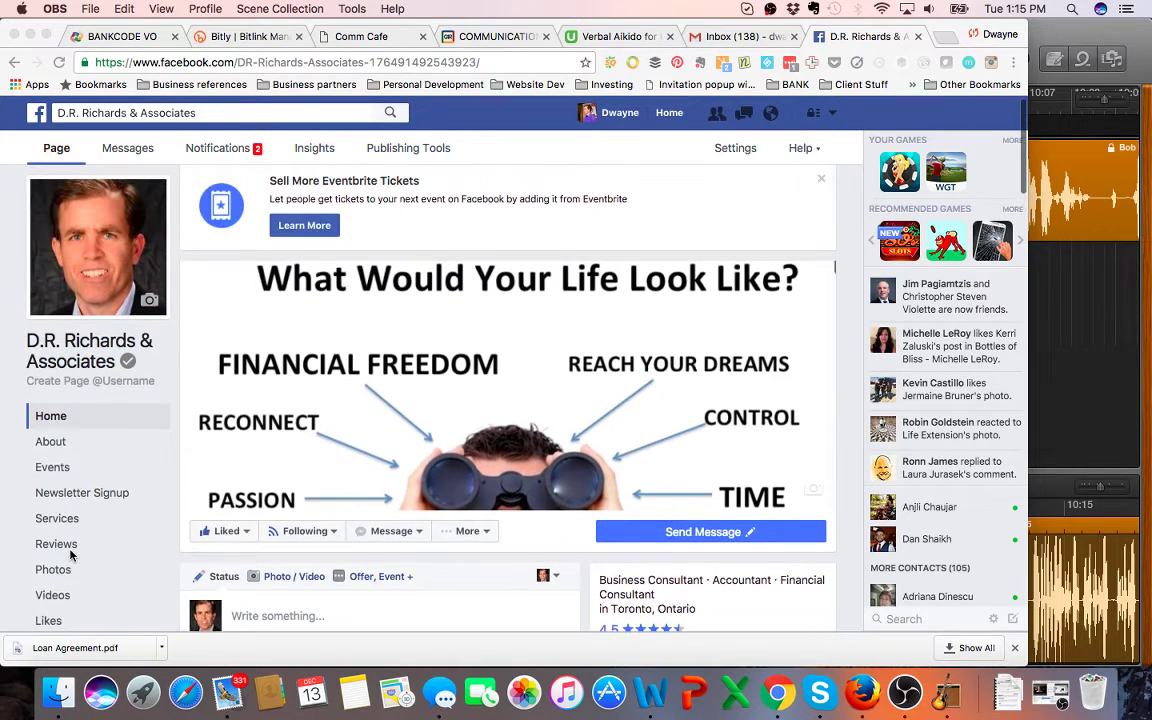
pyautogui.scroll(2, 232, 160)
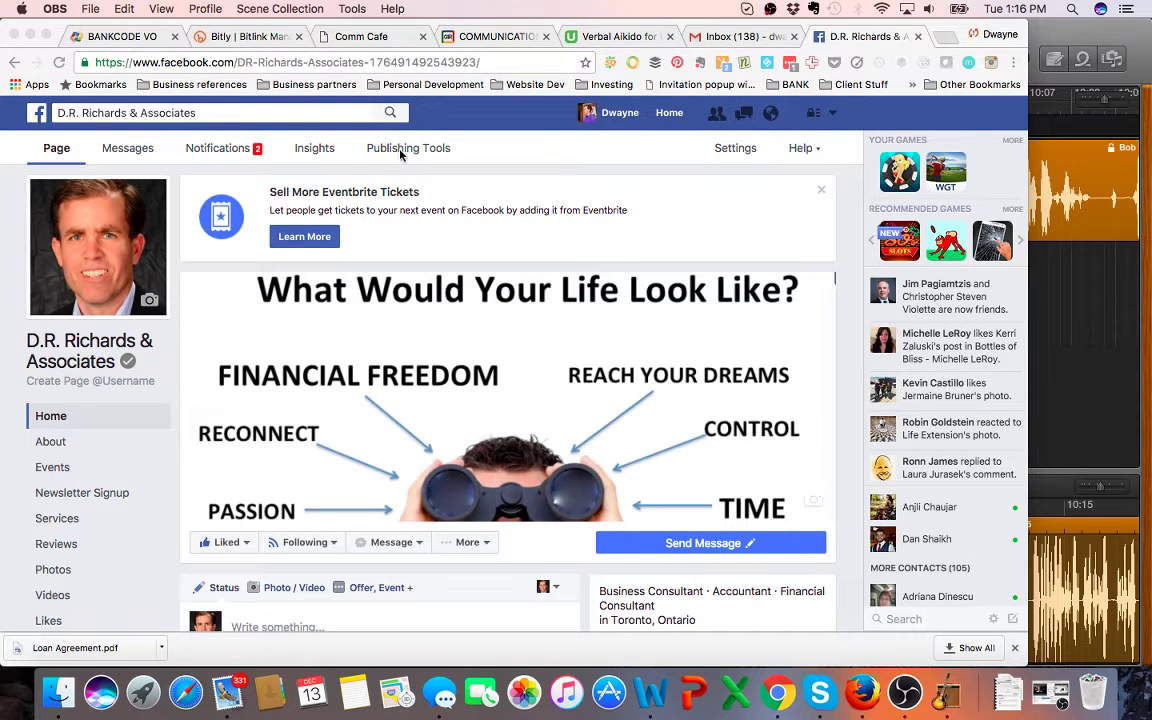
pyautogui.click(320, 152)
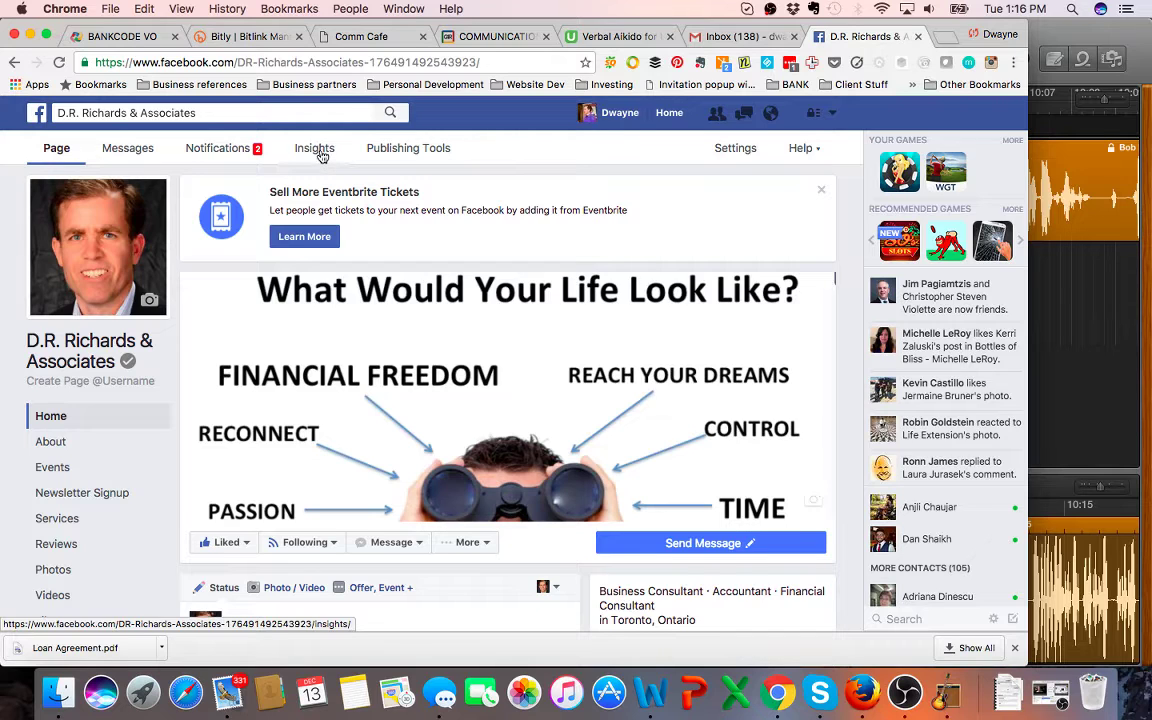
pyautogui.click(318, 150)
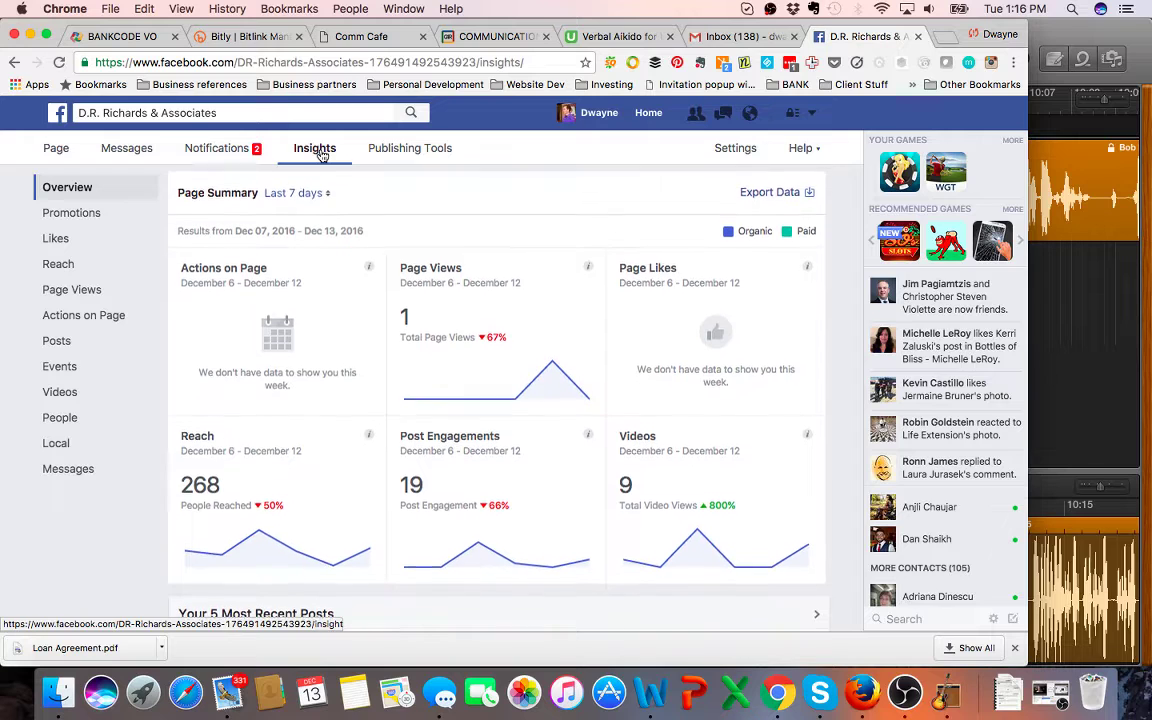
# Set the Page Summary period to the last 28 days and inspect the daily Page Likes chart.
pyautogui.scroll(-1, 316, 152)
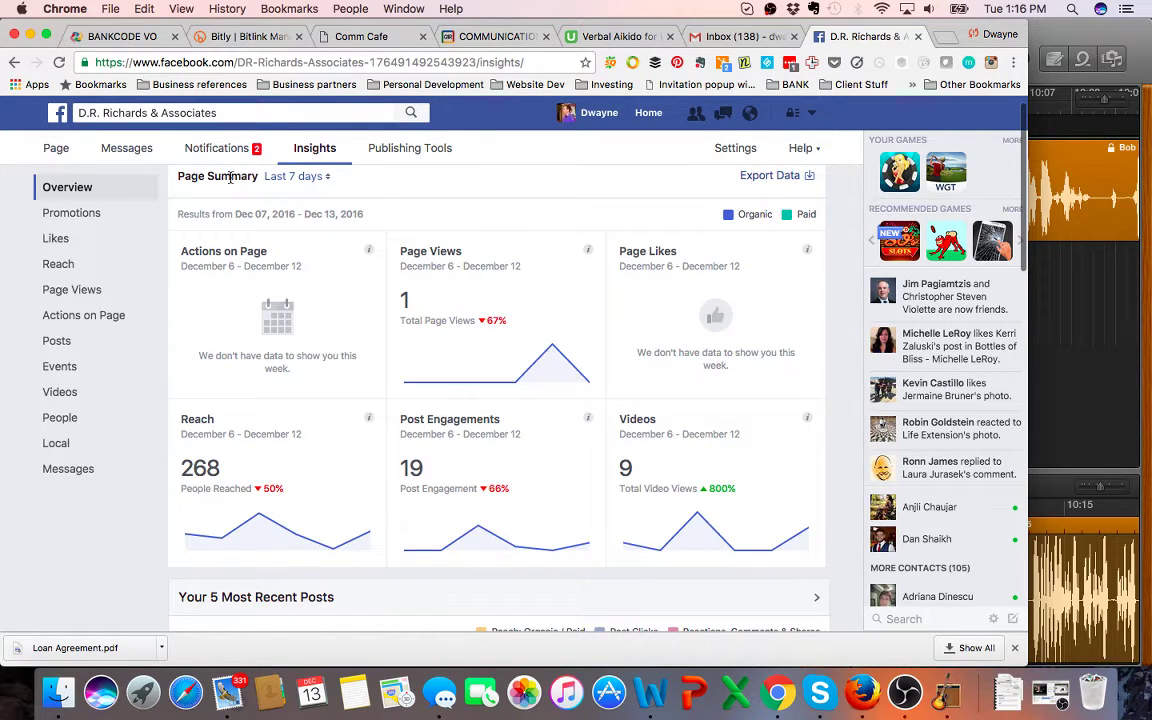
pyautogui.click(328, 184)
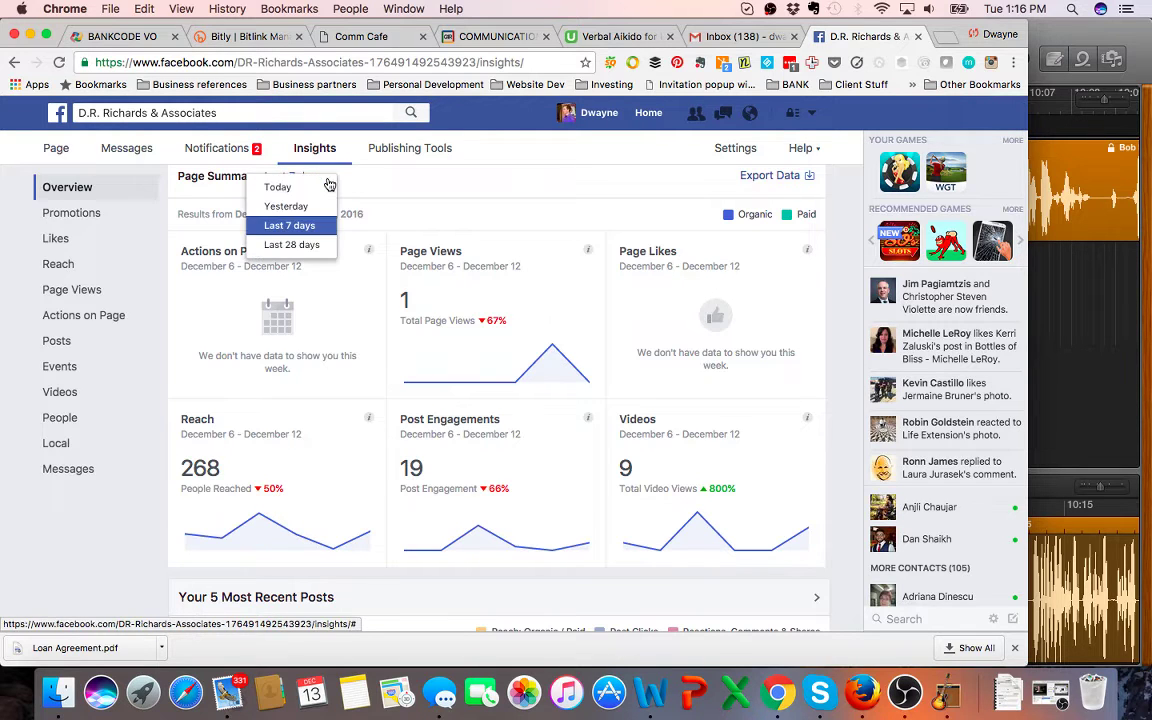
pyautogui.click(313, 245)
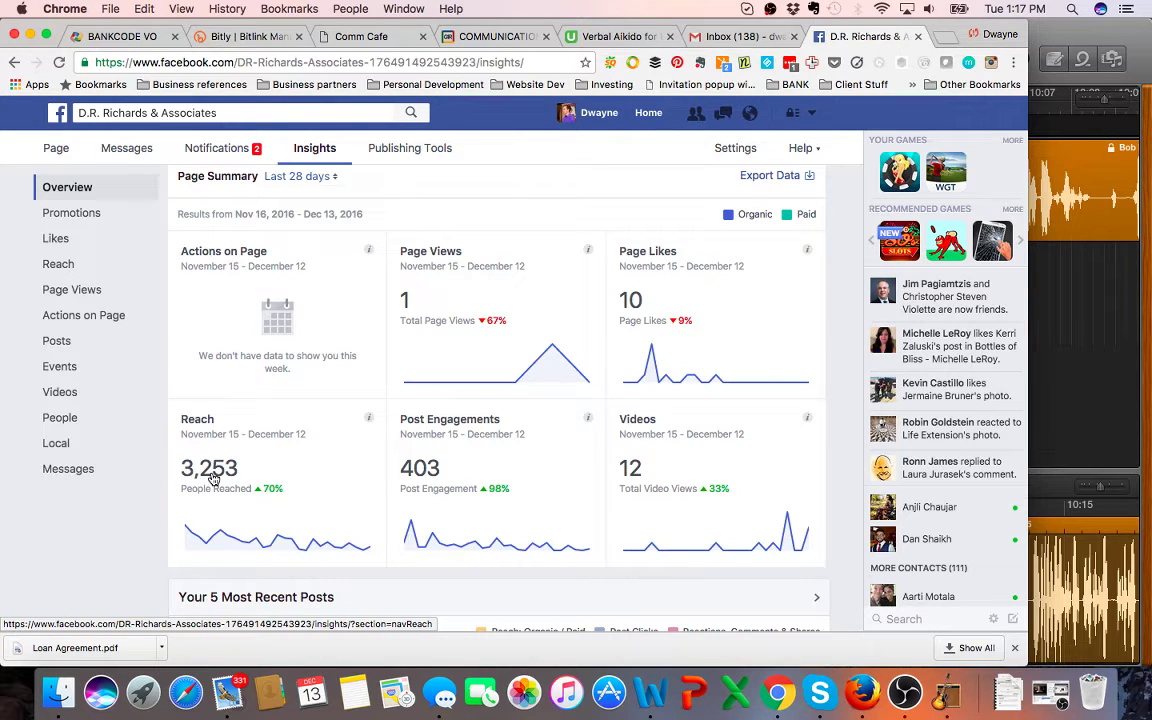
pyautogui.moveTo(270, 492)
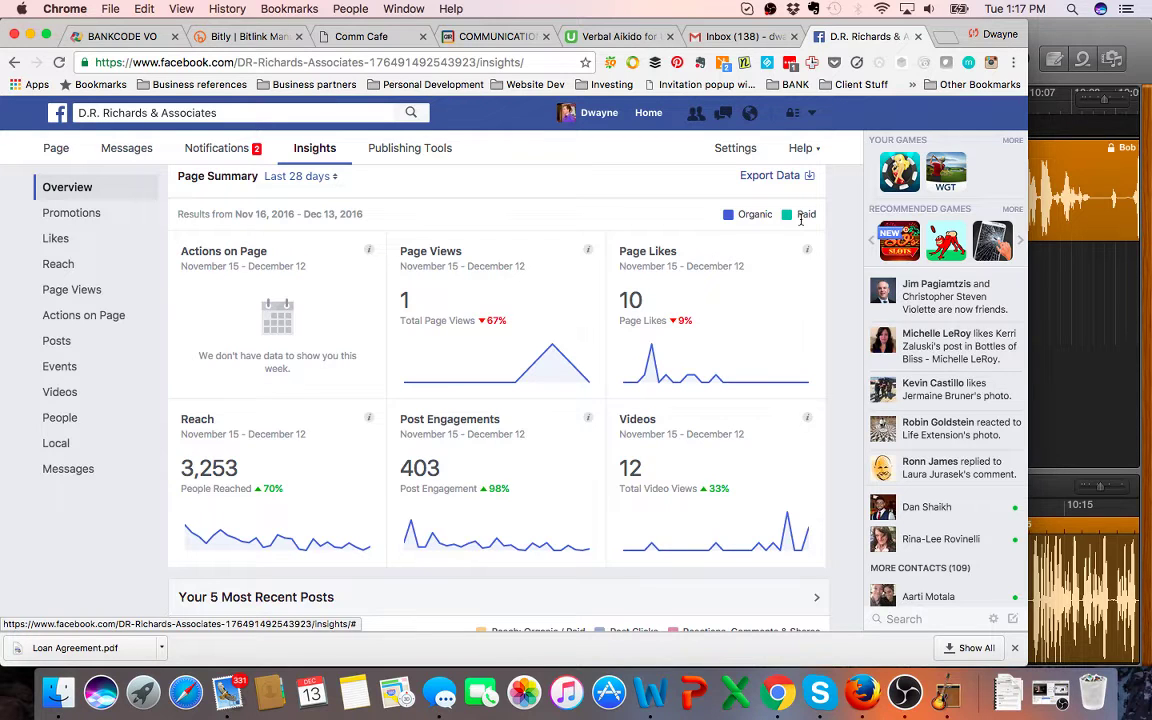
pyautogui.moveTo(716, 372)
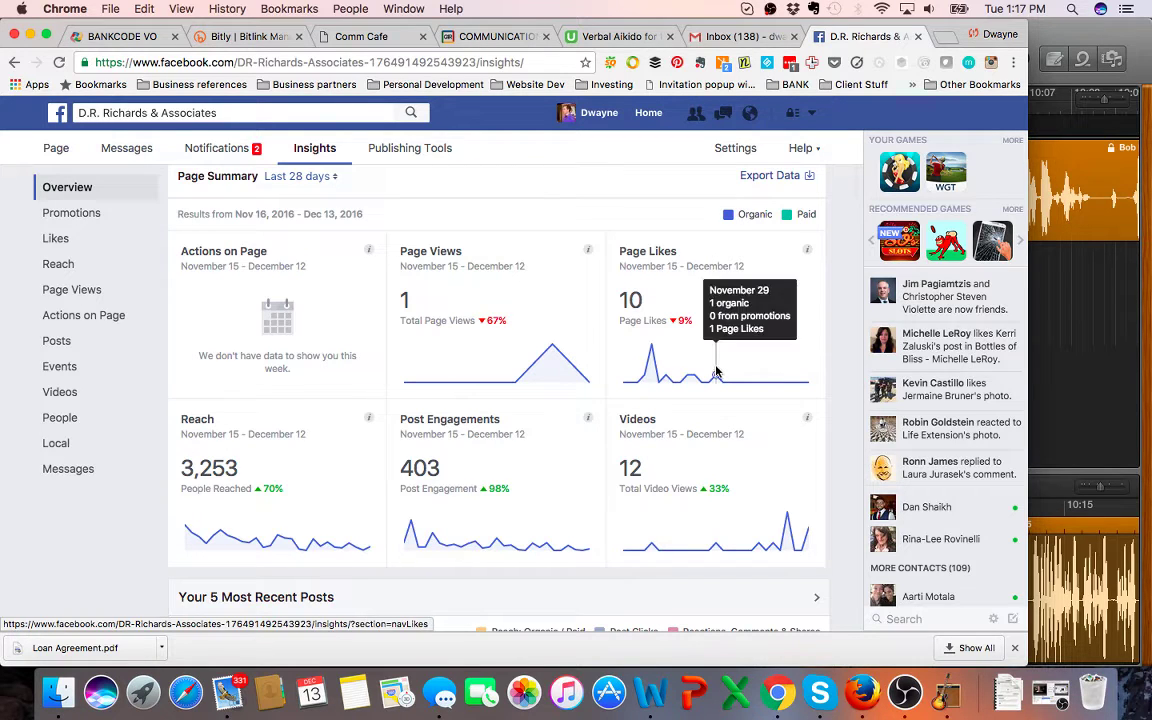
# Look over the five most recent posts and the Pages to Watch comparison, and open the full list of posts.
pyautogui.scroll(-3, 758, 470)
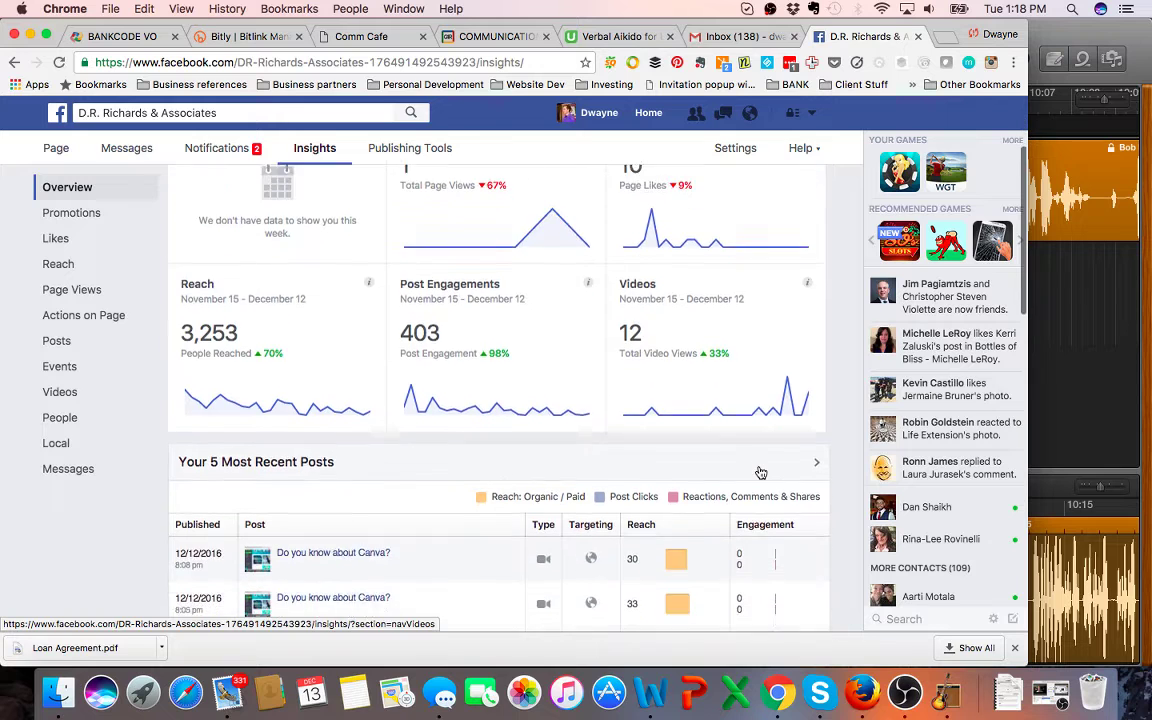
pyautogui.scroll(-5, 760, 472)
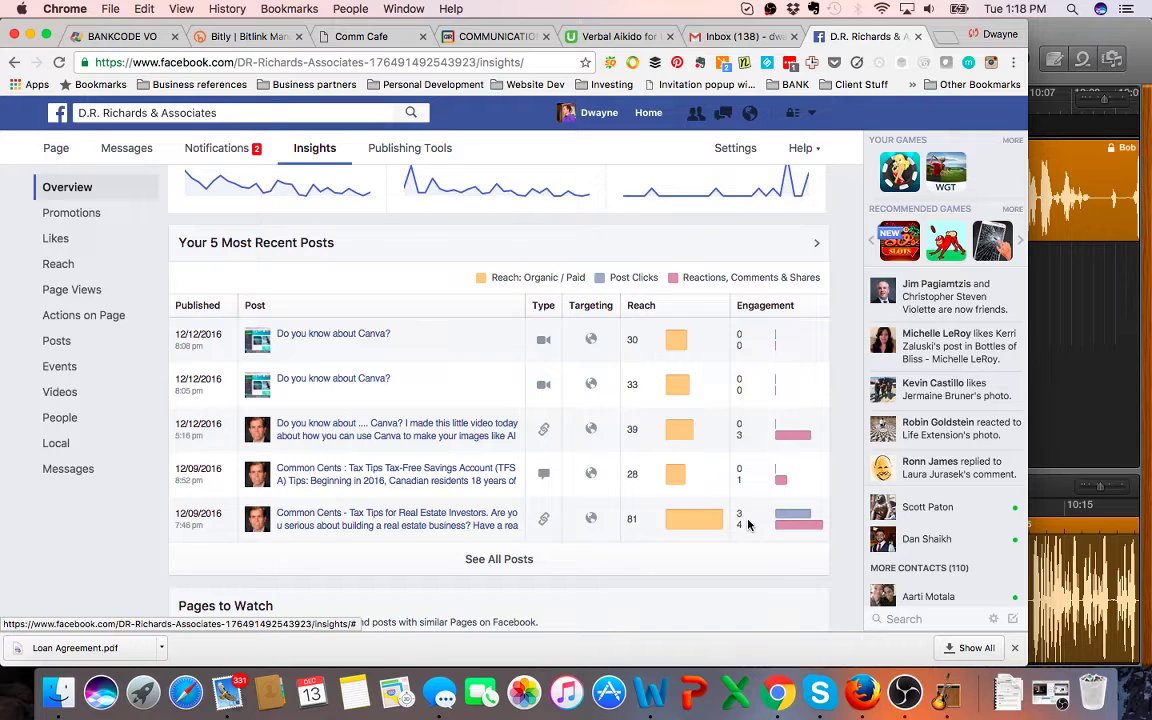
pyautogui.scroll(-3, 748, 525)
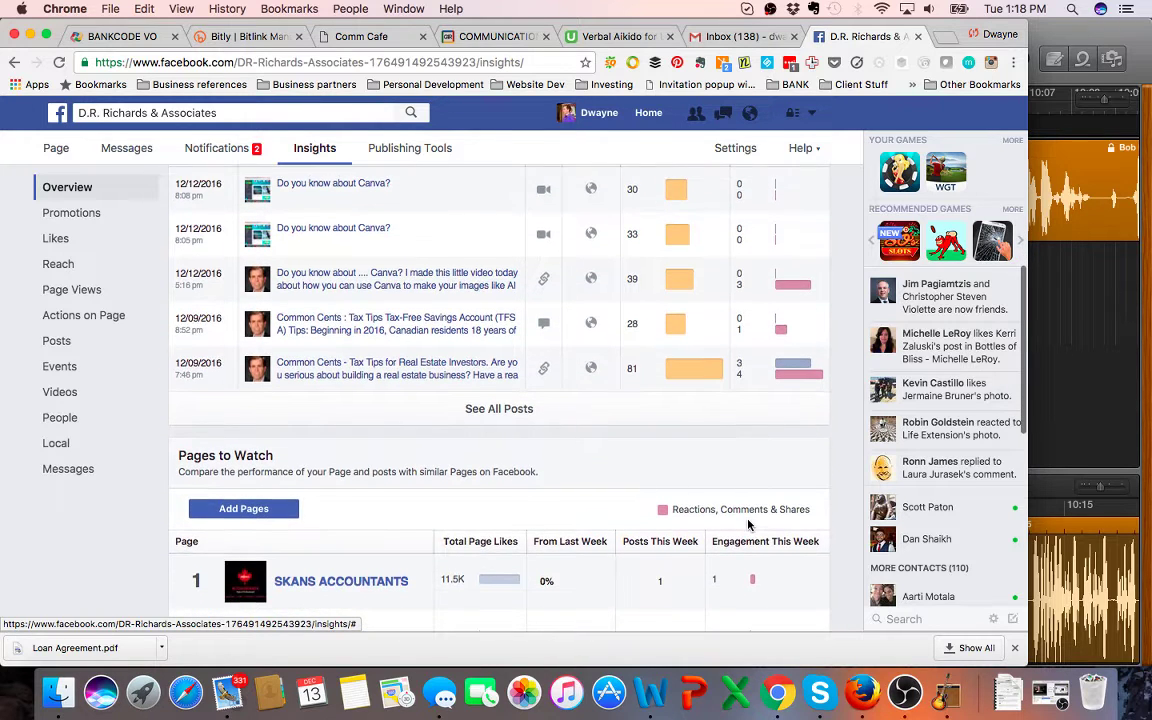
pyautogui.scroll(-2, 748, 525)
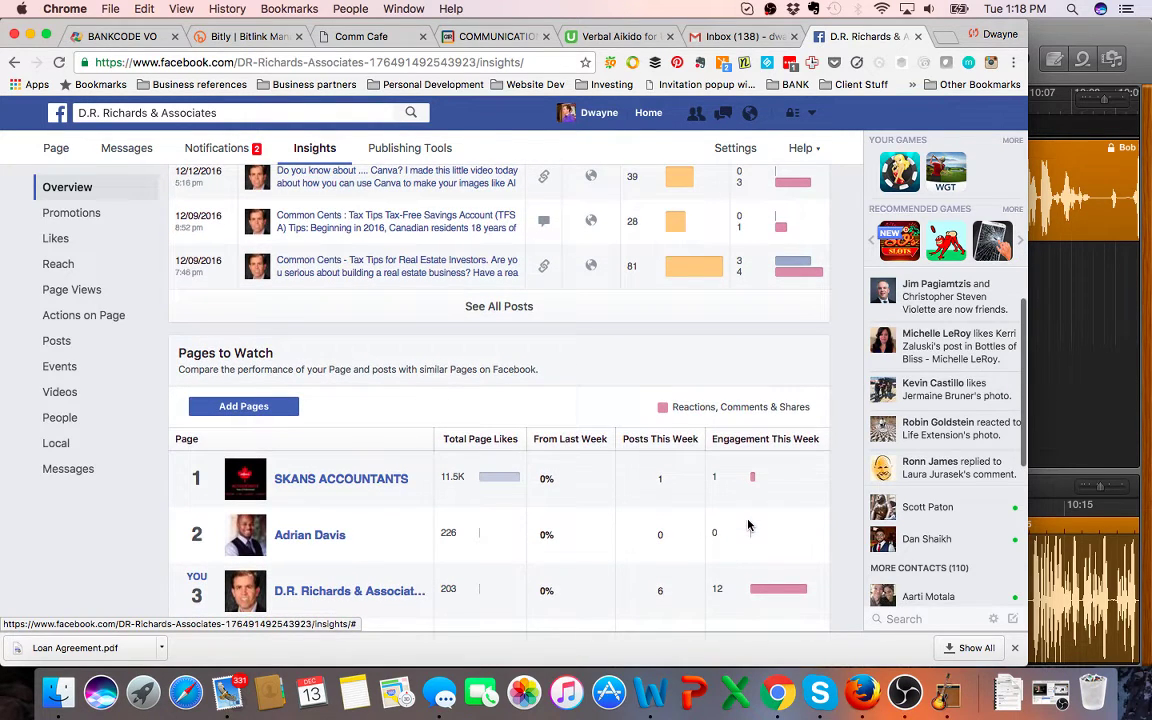
pyautogui.scroll(2, 748, 525)
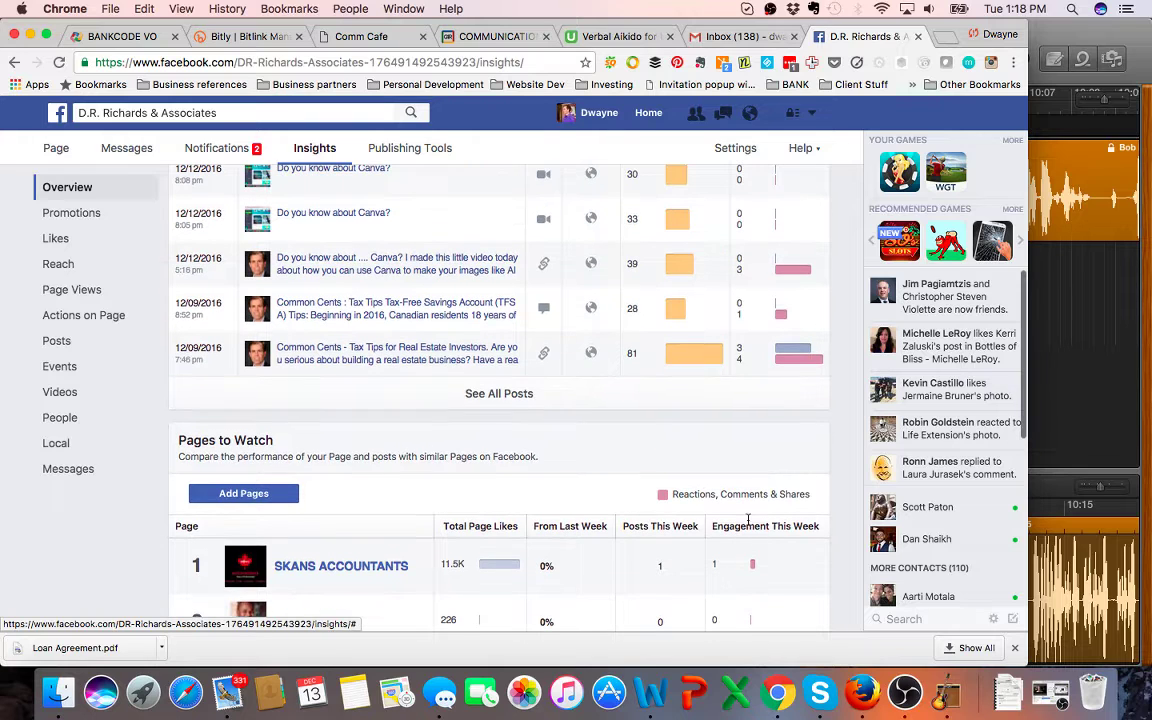
pyautogui.click(500, 394)
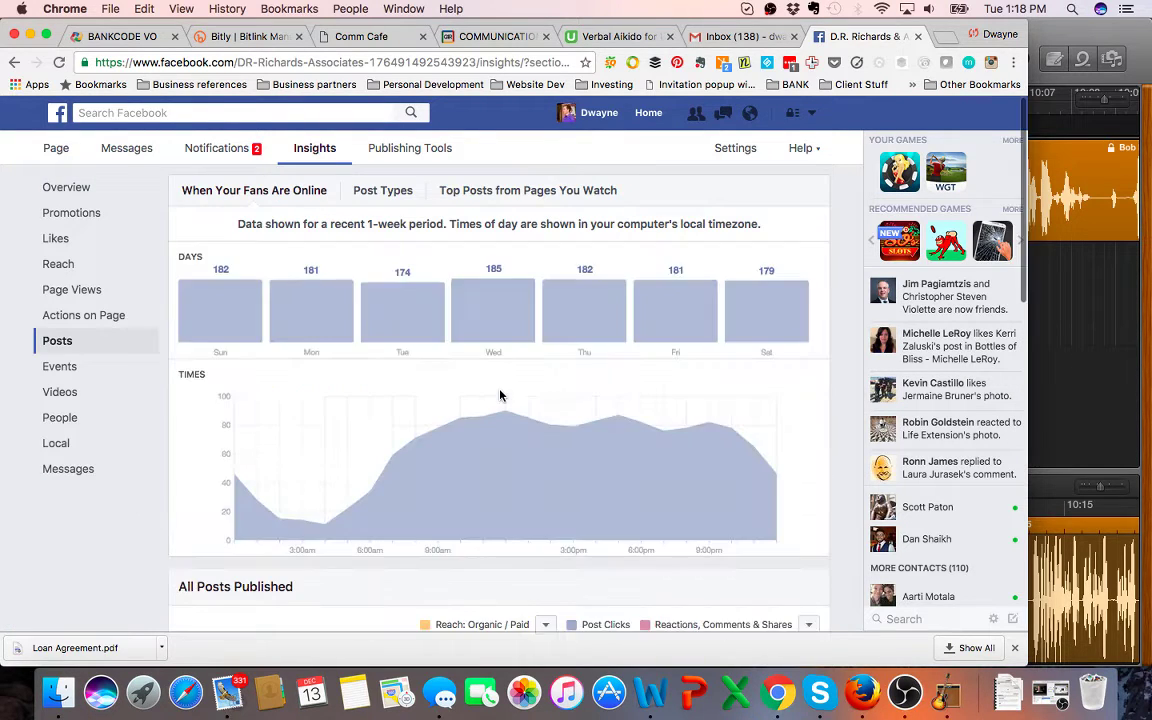
# Go through the All Posts Published list and load more of the older posts.
pyautogui.scroll(-1, 500, 394)
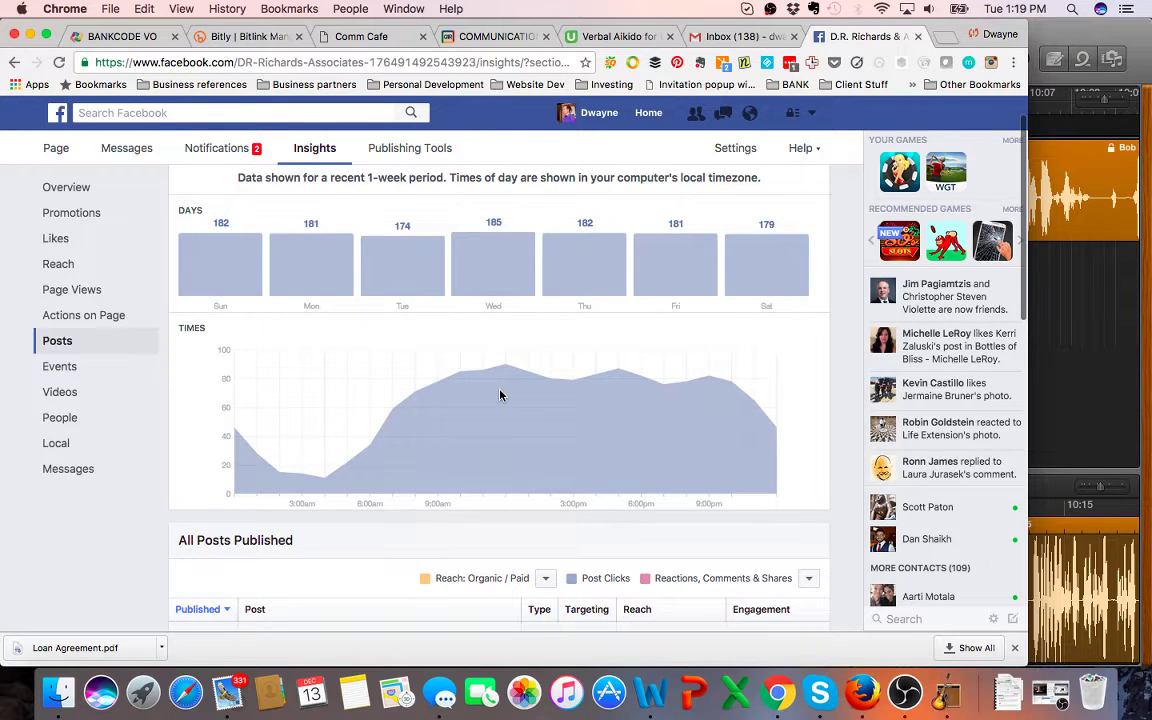
pyautogui.scroll(-8, 500, 394)
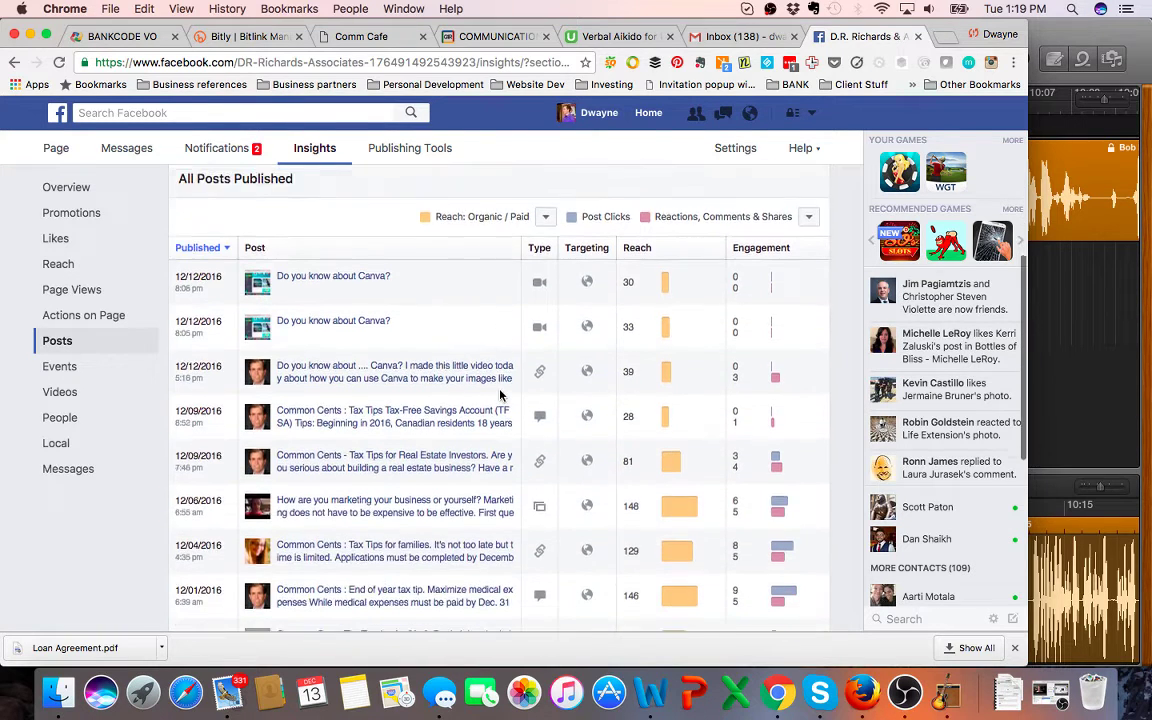
pyautogui.scroll(-2, 500, 394)
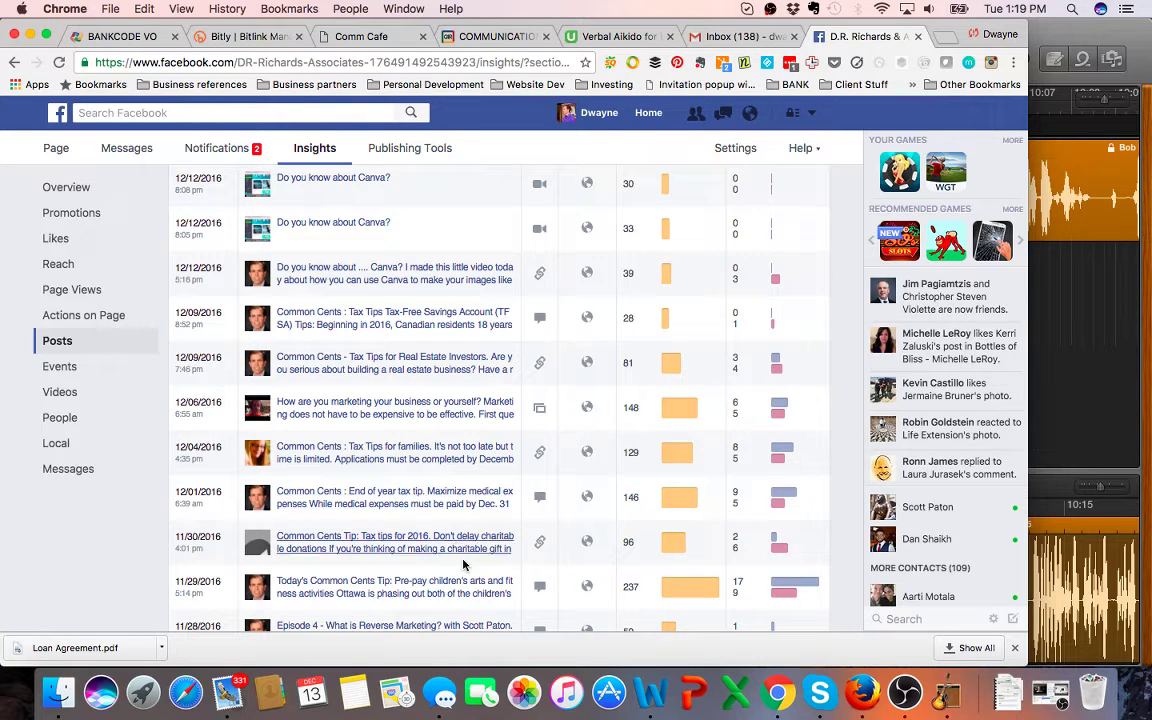
pyautogui.scroll(-2, 463, 565)
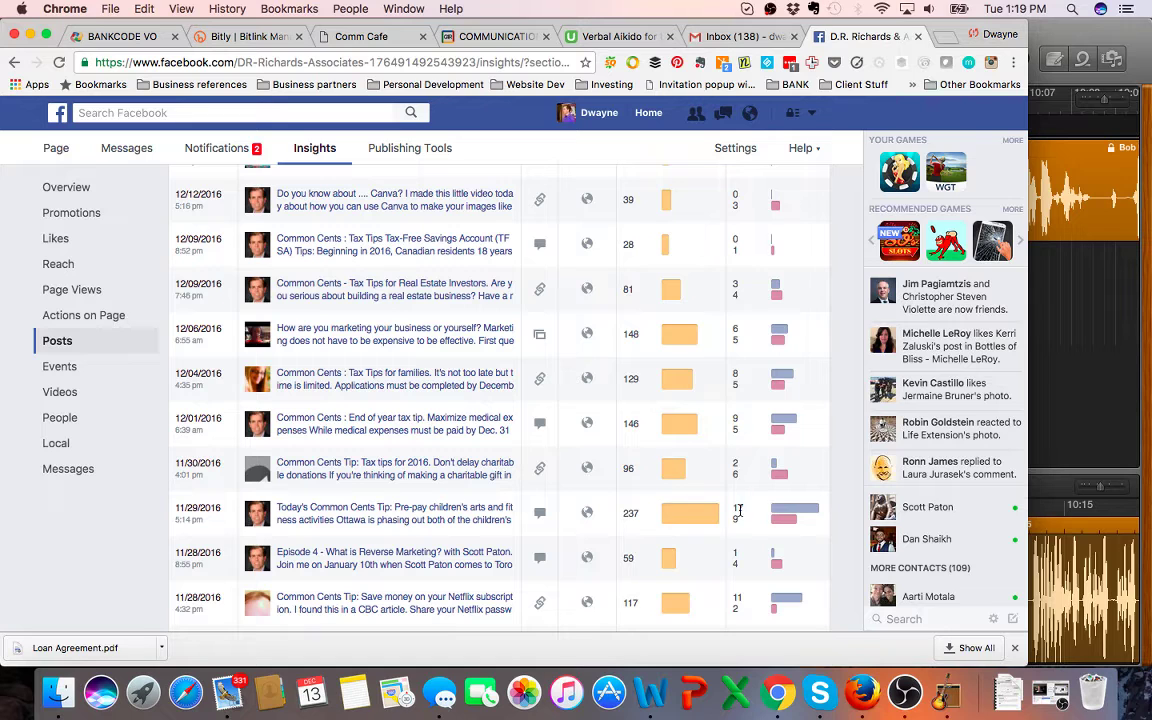
pyautogui.scroll(-4, 738, 510)
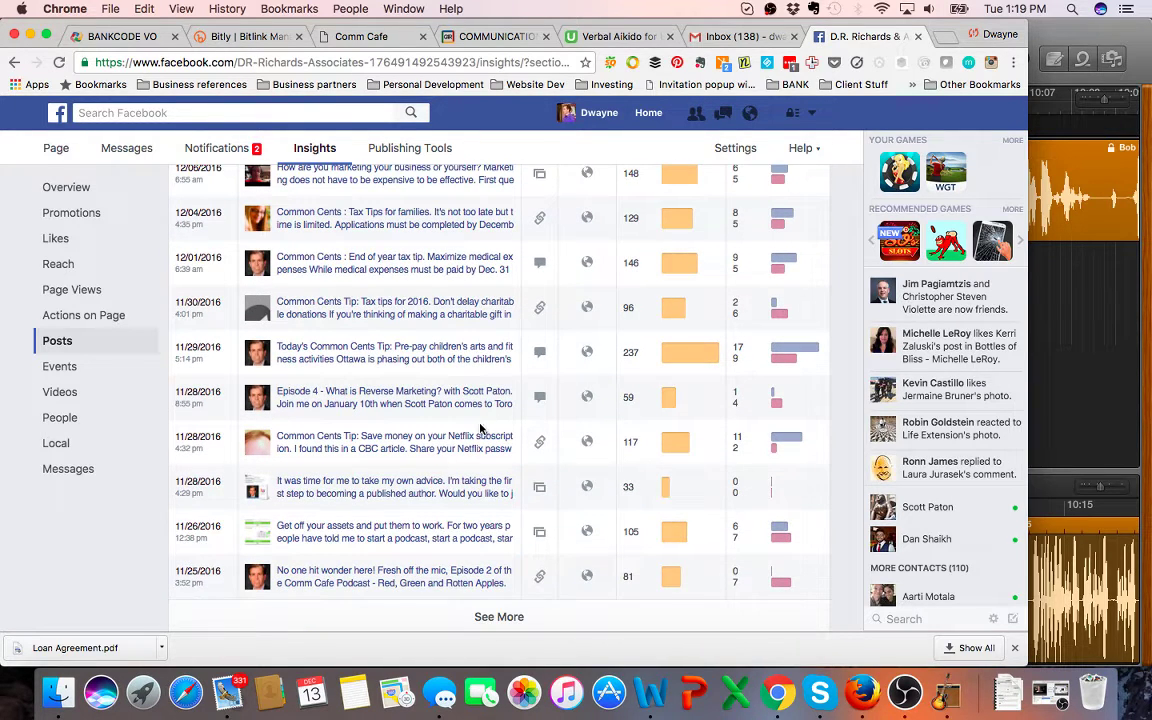
pyautogui.scroll(-2, 424, 432)
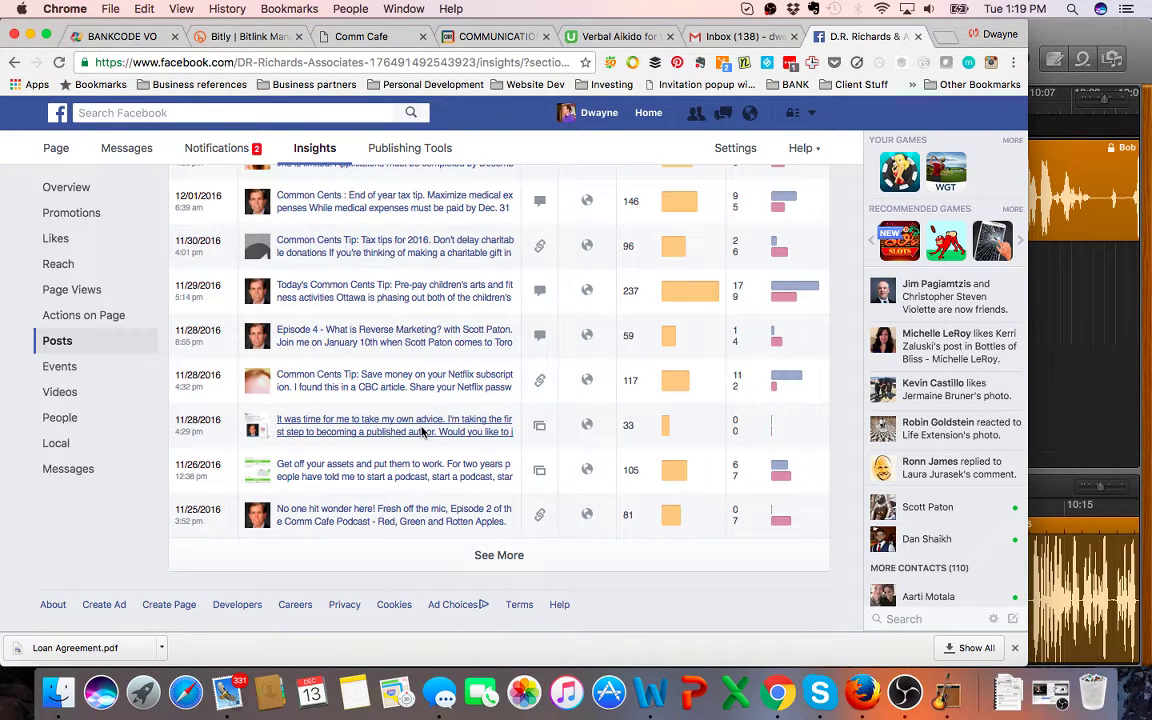
pyautogui.click(505, 558)
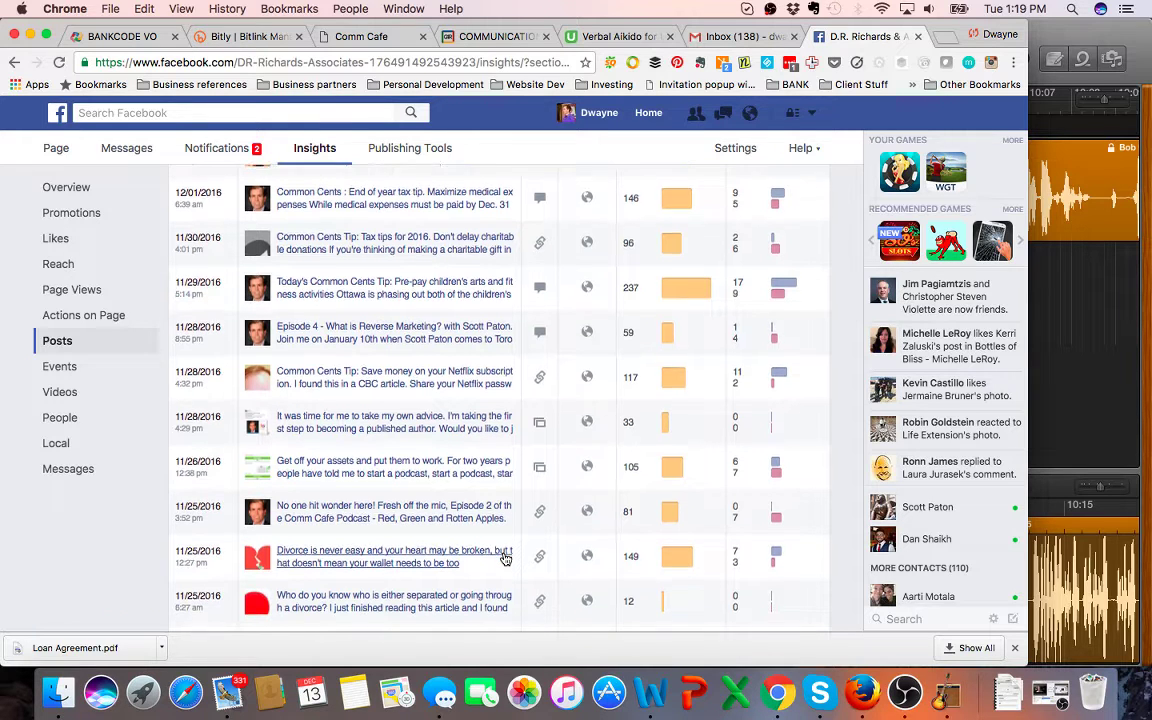
# Examine the reach, clicks and reactions of the older posts, down to those published on 11/17/2016.
pyautogui.scroll(-2, 505, 558)
pyautogui.scroll(-3, 505, 556)
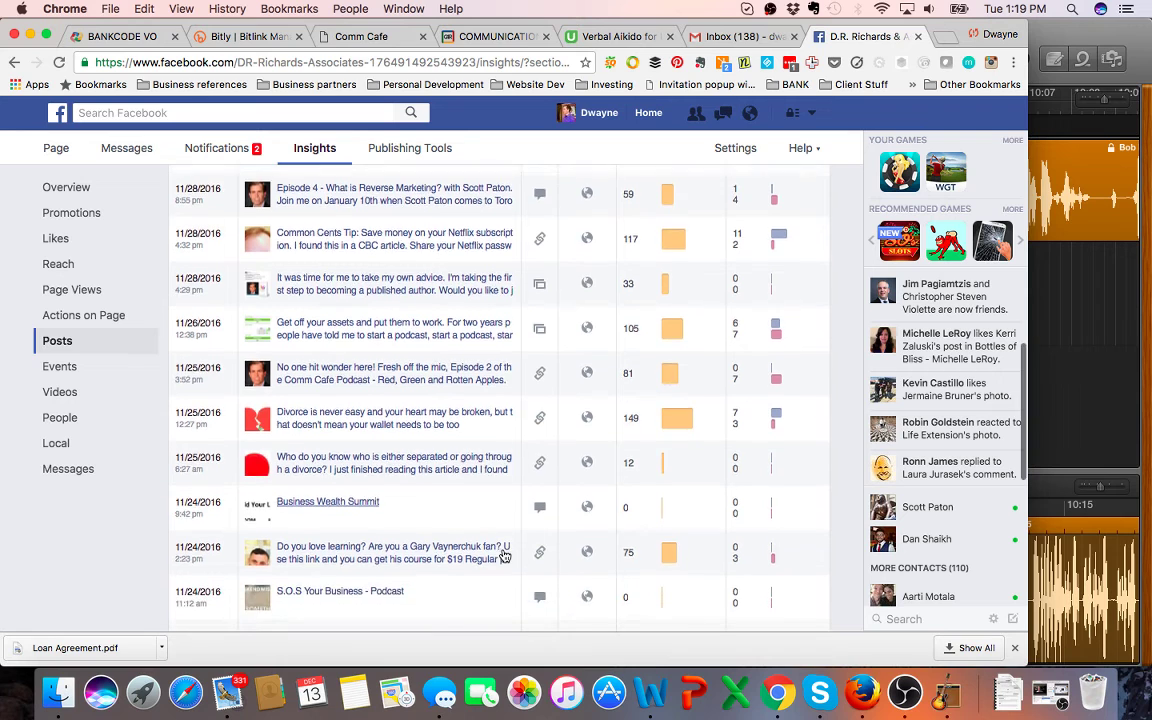
pyautogui.scroll(-1, 505, 556)
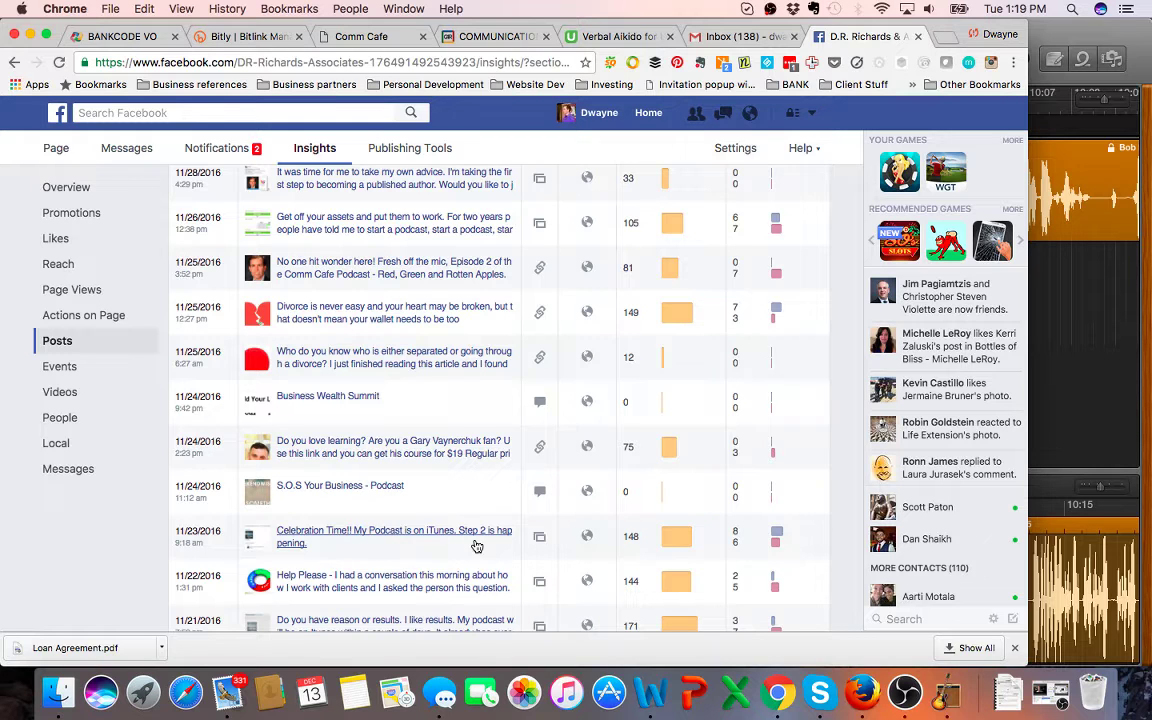
pyautogui.scroll(-3, 477, 546)
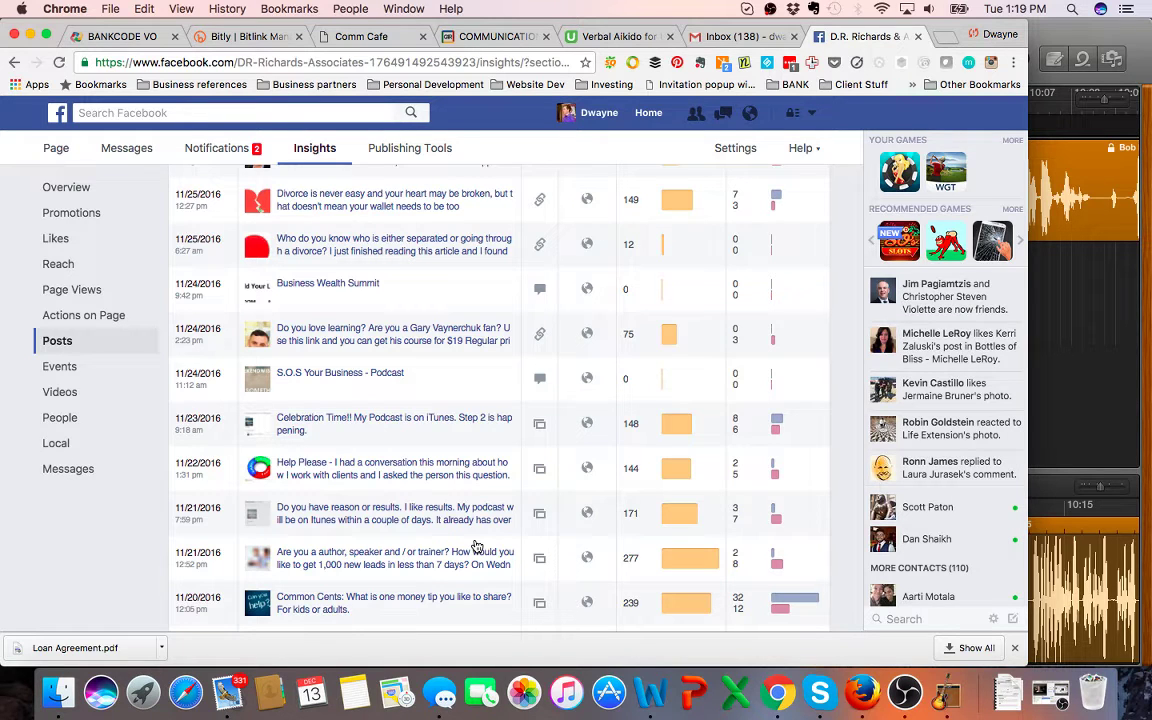
pyautogui.scroll(-2, 477, 546)
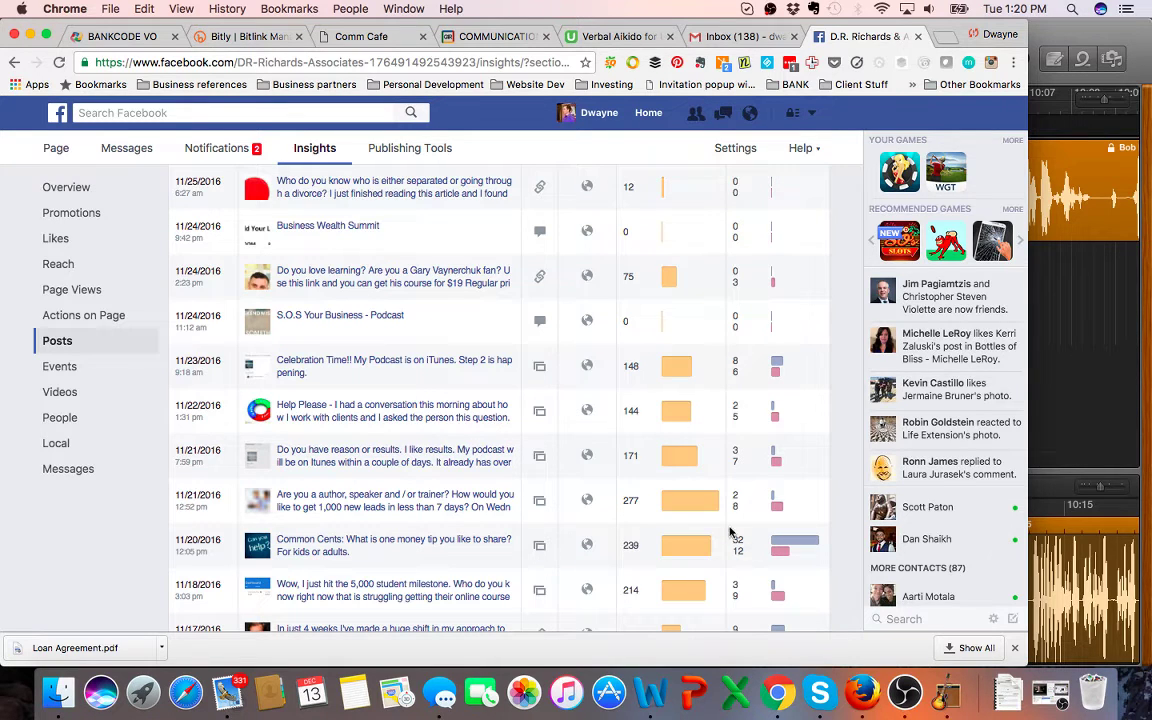
pyautogui.scroll(-1, 745, 545)
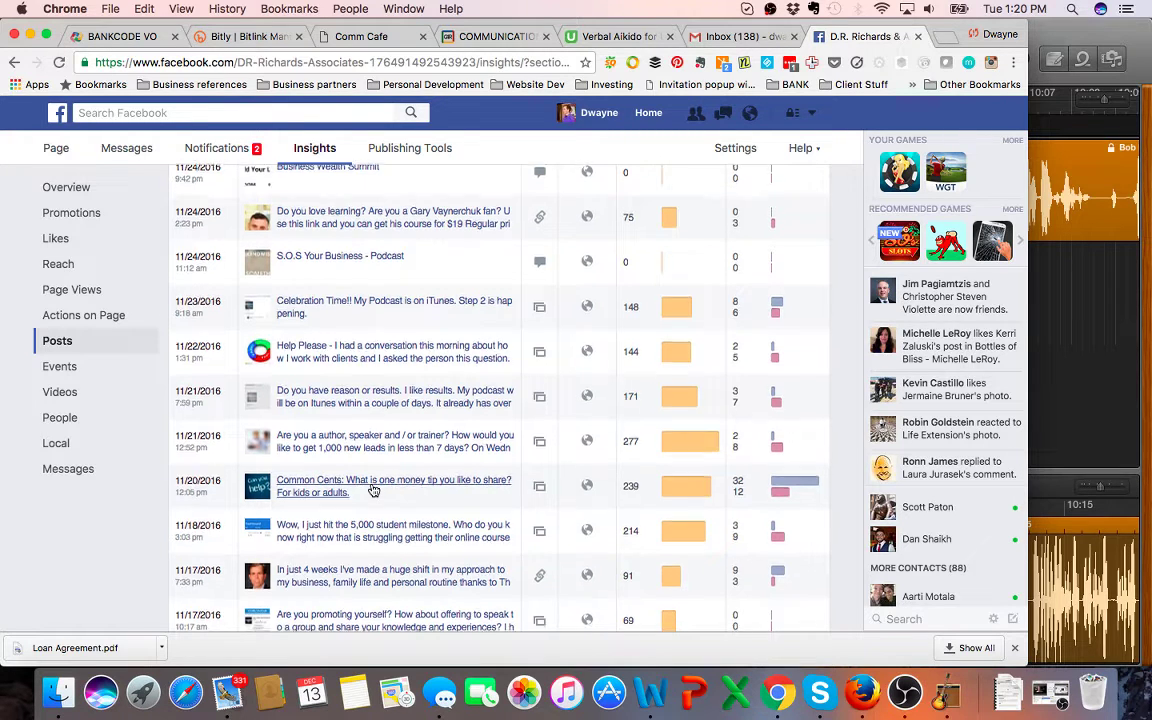
pyautogui.scroll(-1, 372, 489)
pyautogui.scroll(-2, 372, 489)
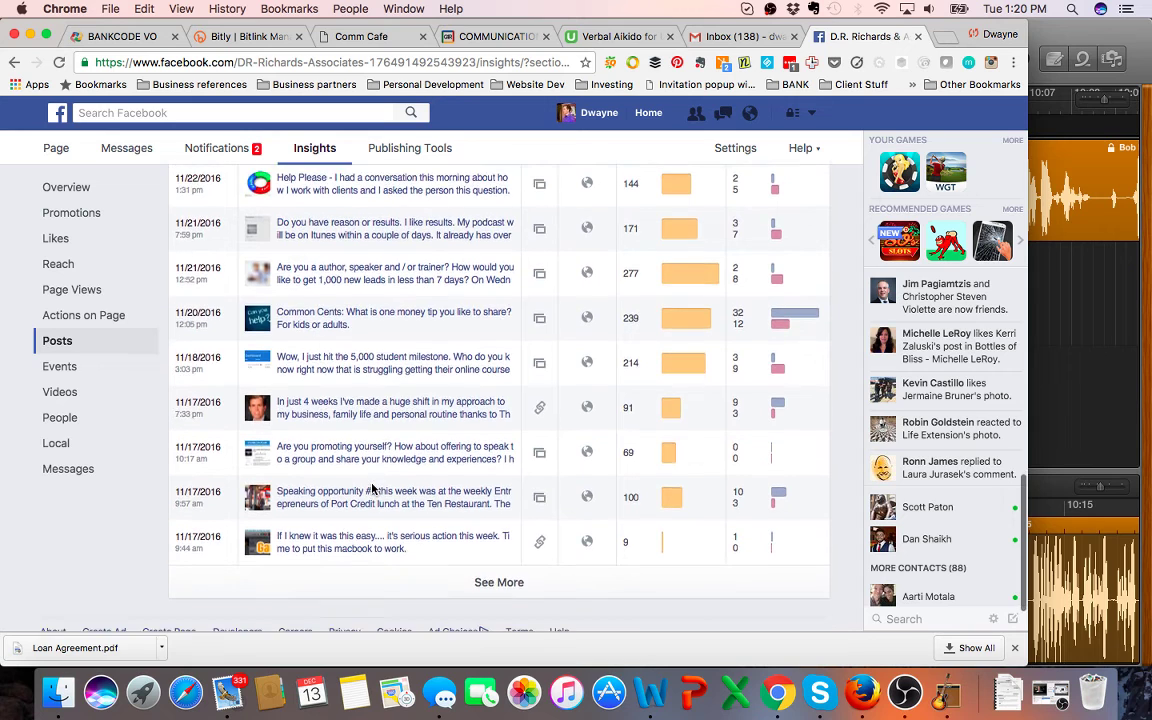
# Compare the reach and engagement of the Common Cents tip posts with the other posts, back up to the newest ones.
pyautogui.scroll(2, 372, 489)
pyautogui.scroll(1, 372, 489)
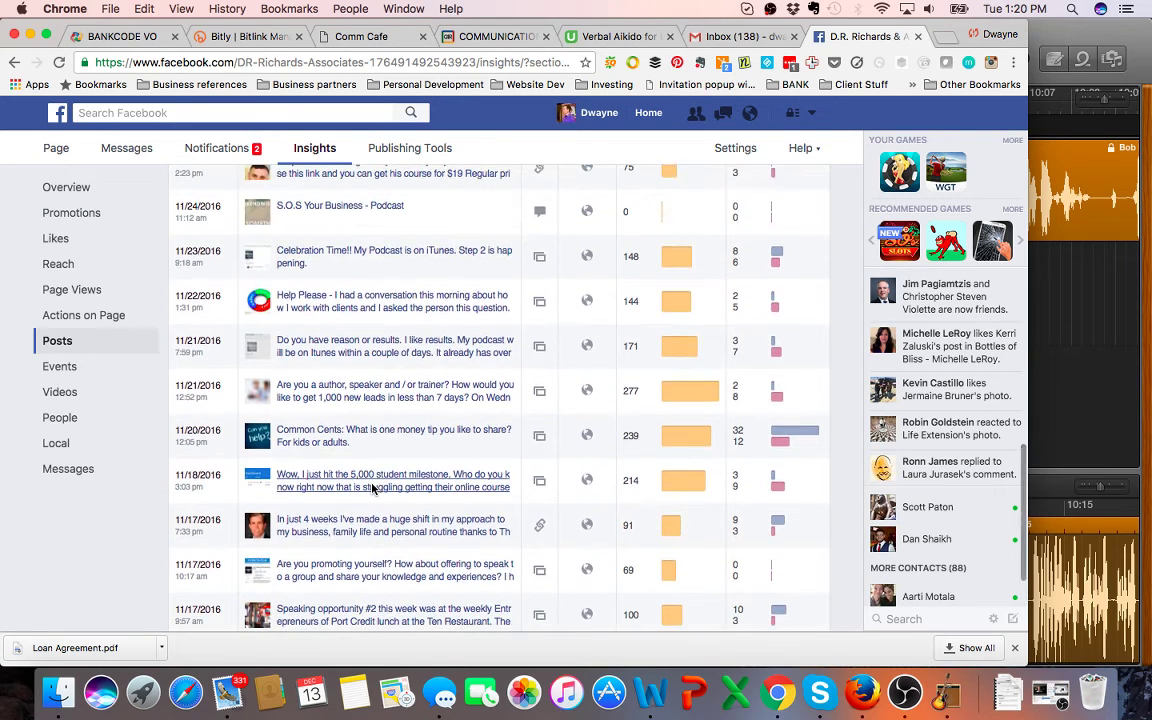
pyautogui.scroll(3, 315, 446)
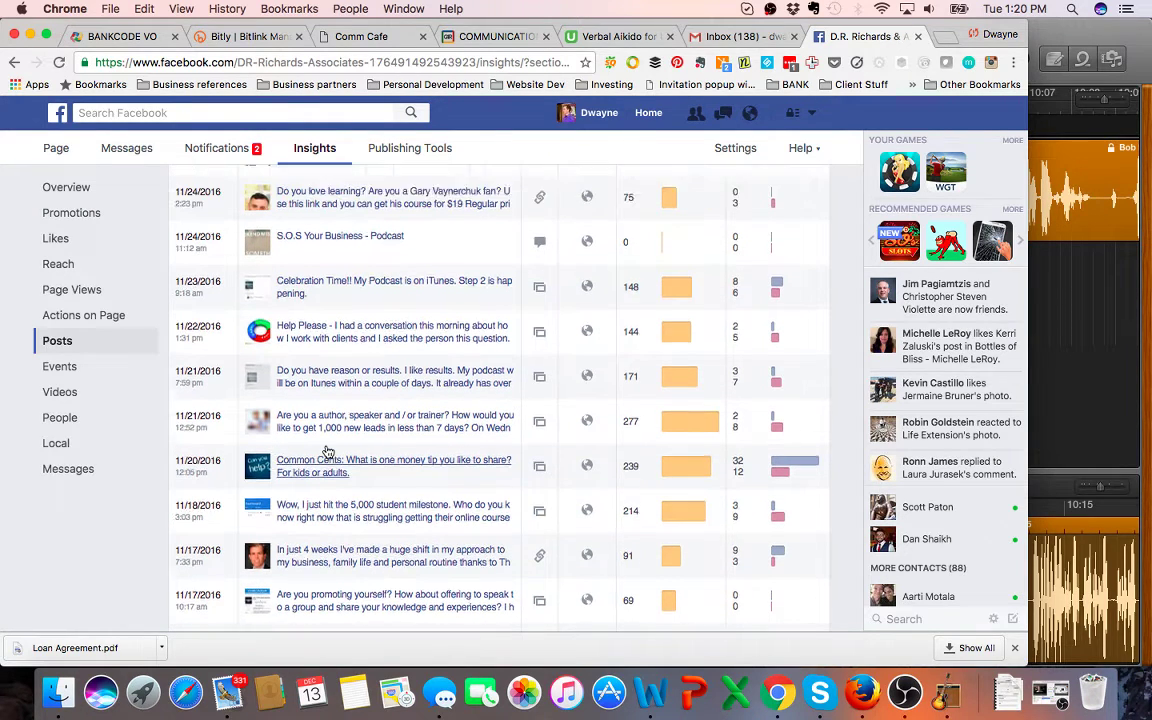
pyautogui.scroll(6, 327, 452)
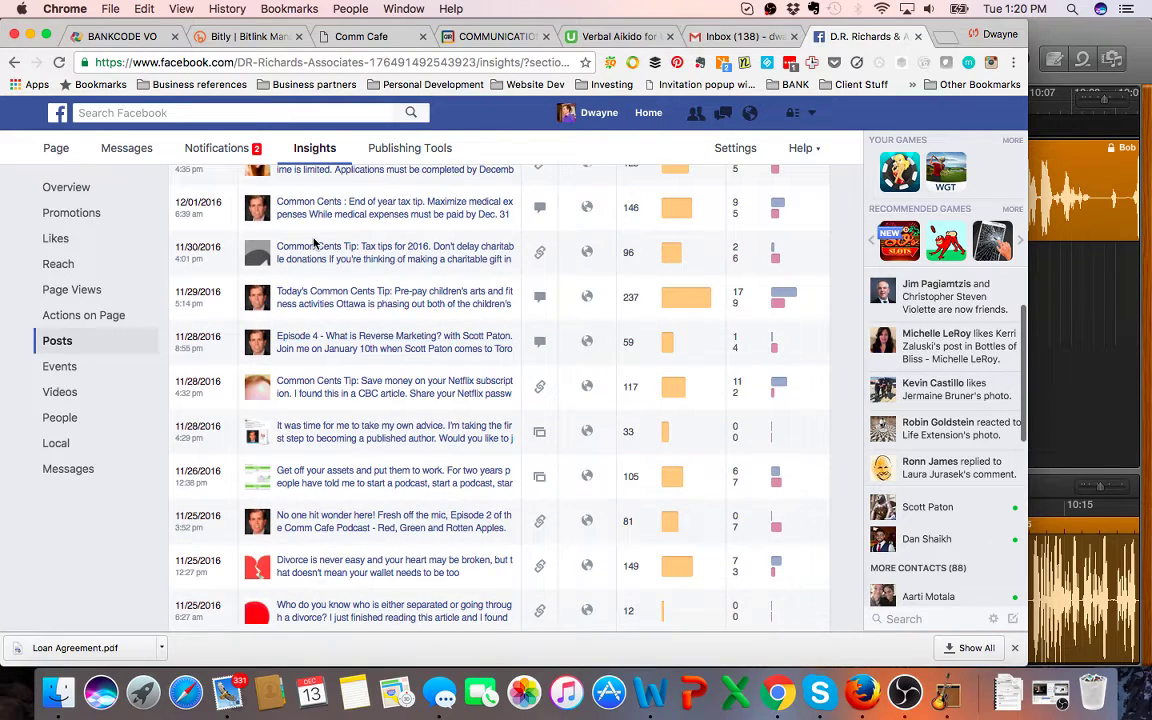
pyautogui.scroll(1, 313, 244)
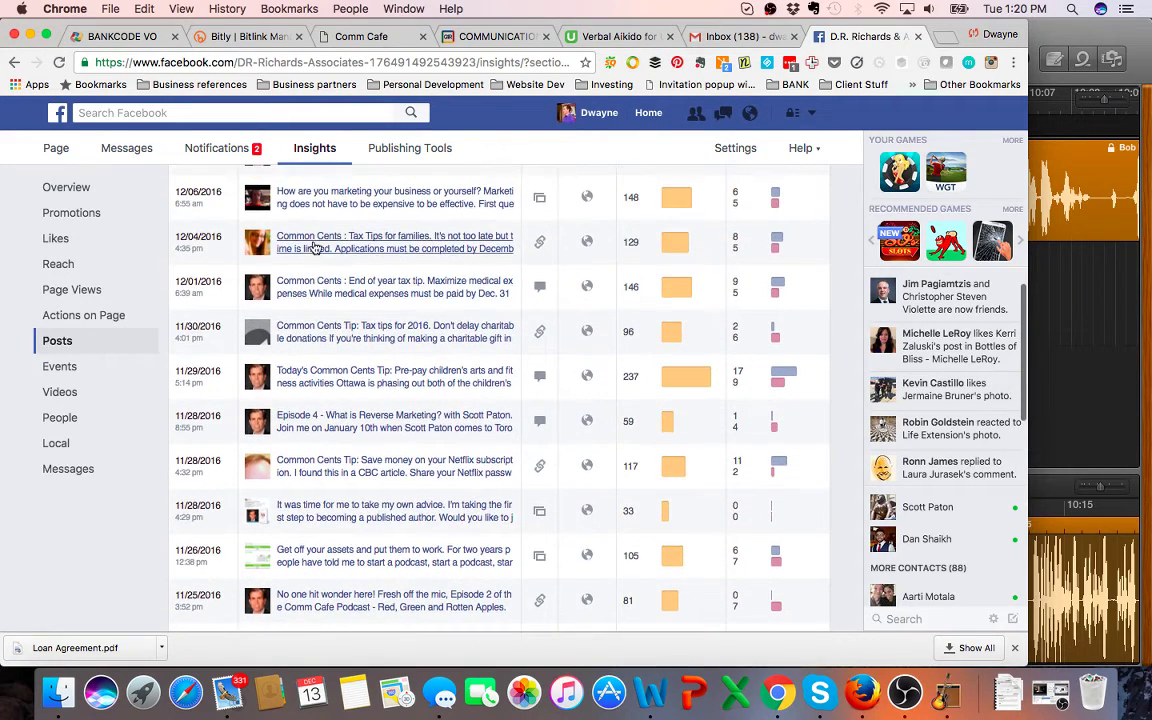
pyautogui.scroll(2, 314, 244)
pyautogui.scroll(2, 312, 255)
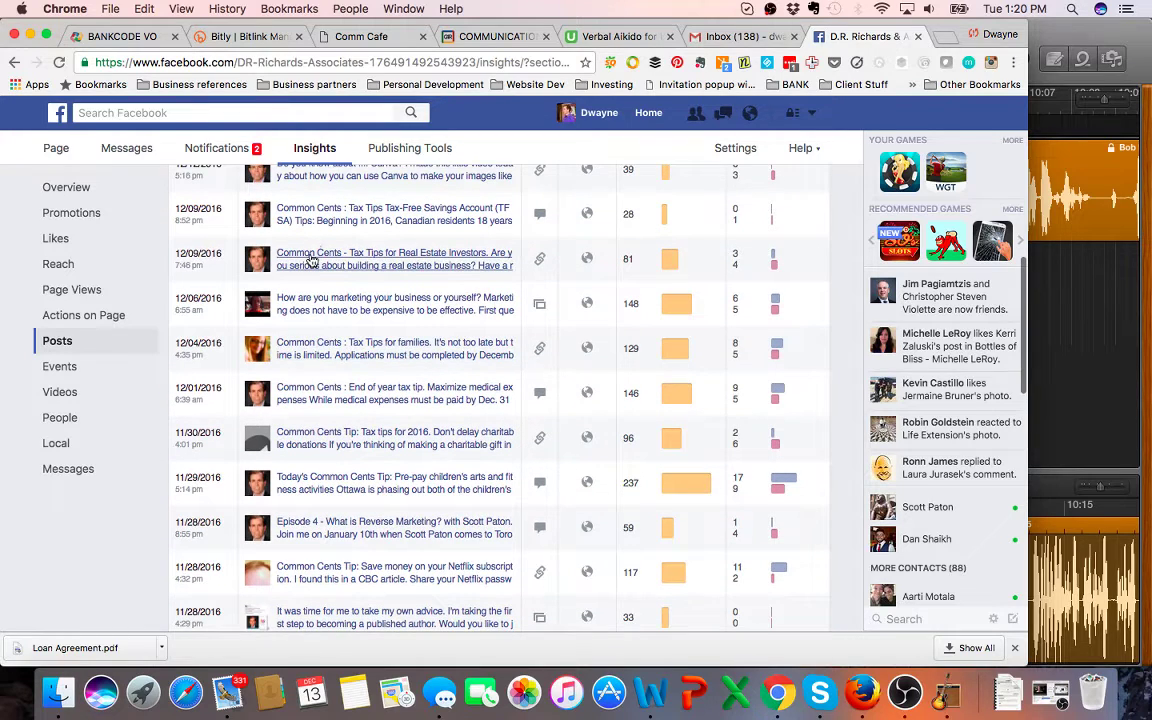
pyautogui.scroll(1, 312, 260)
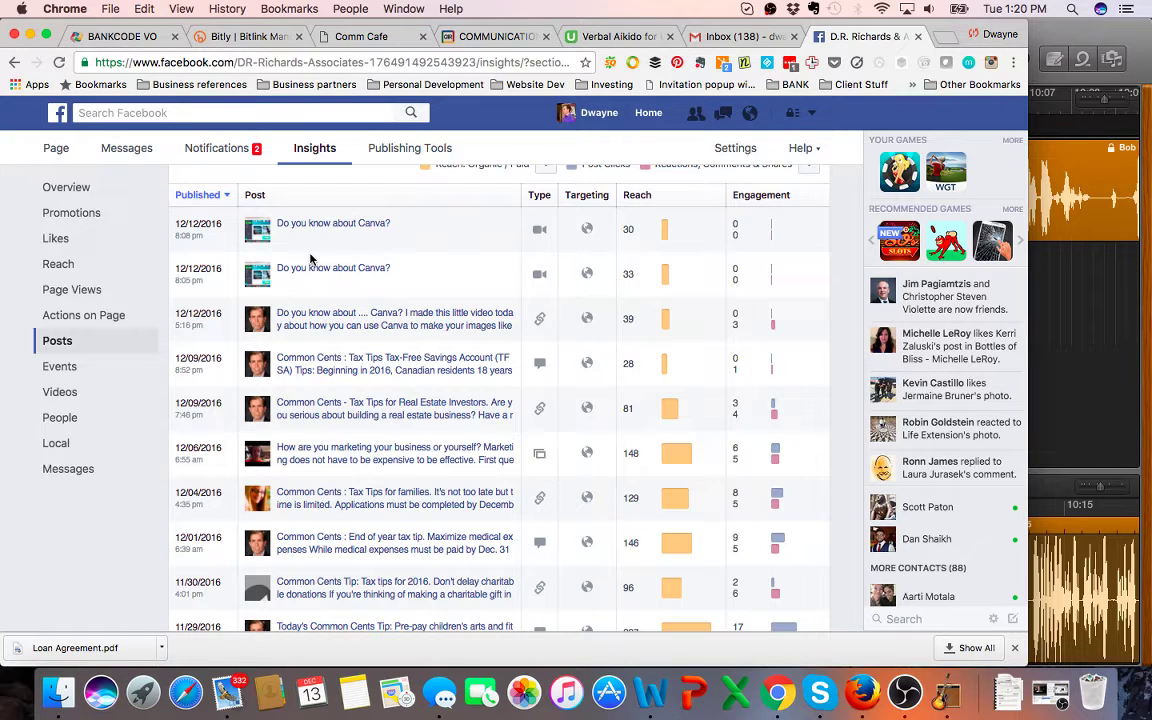
pyautogui.scroll(-20, 310, 260)
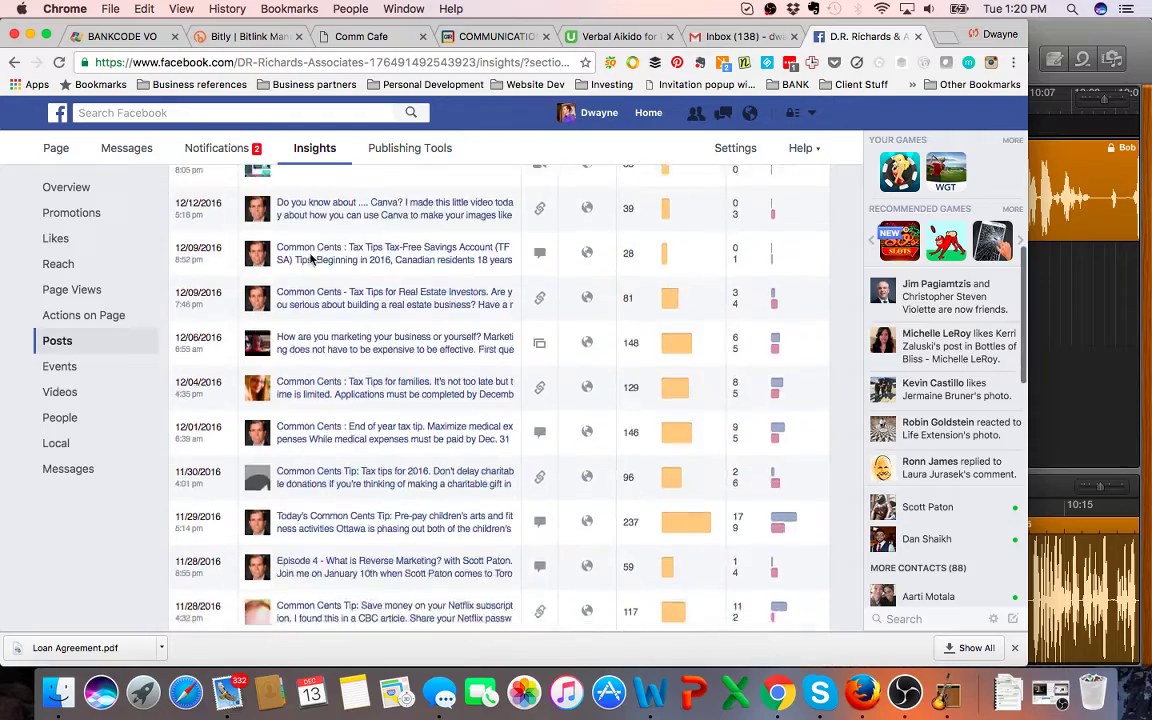
# Recheck the reach and engagement of the older published posts, and return to the chart of when fans are online.
pyautogui.scroll(-5, 311, 260)
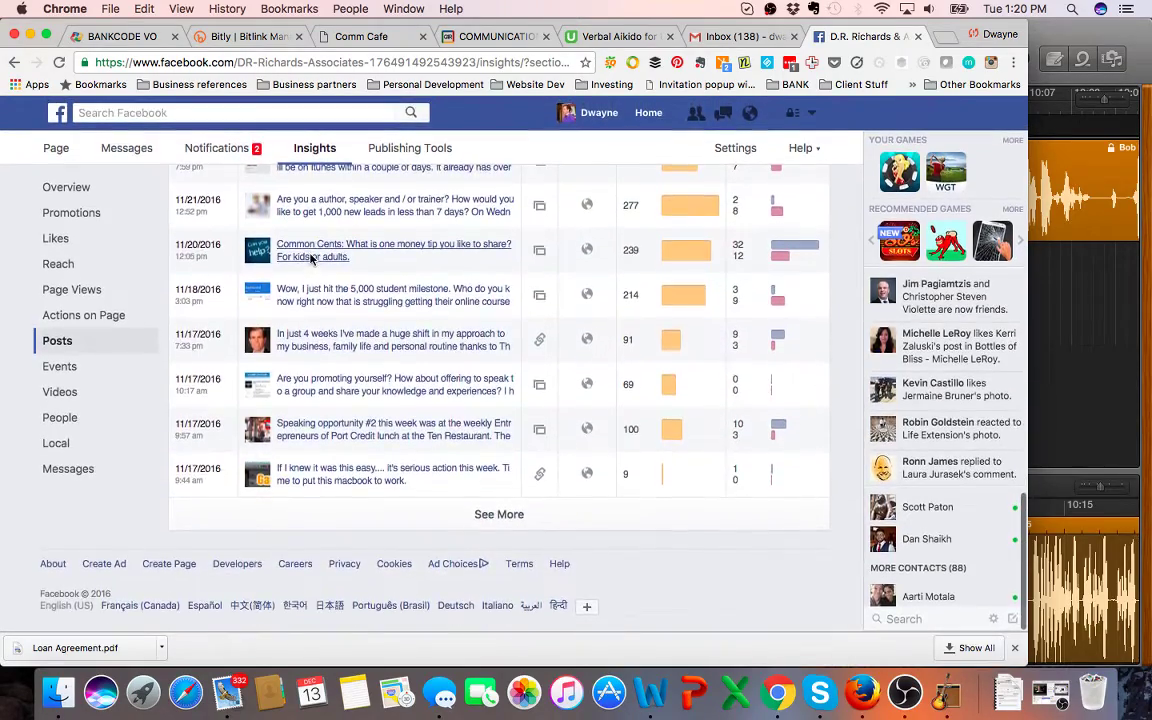
pyautogui.scroll(6, 310, 260)
pyautogui.scroll(20, 310, 260)
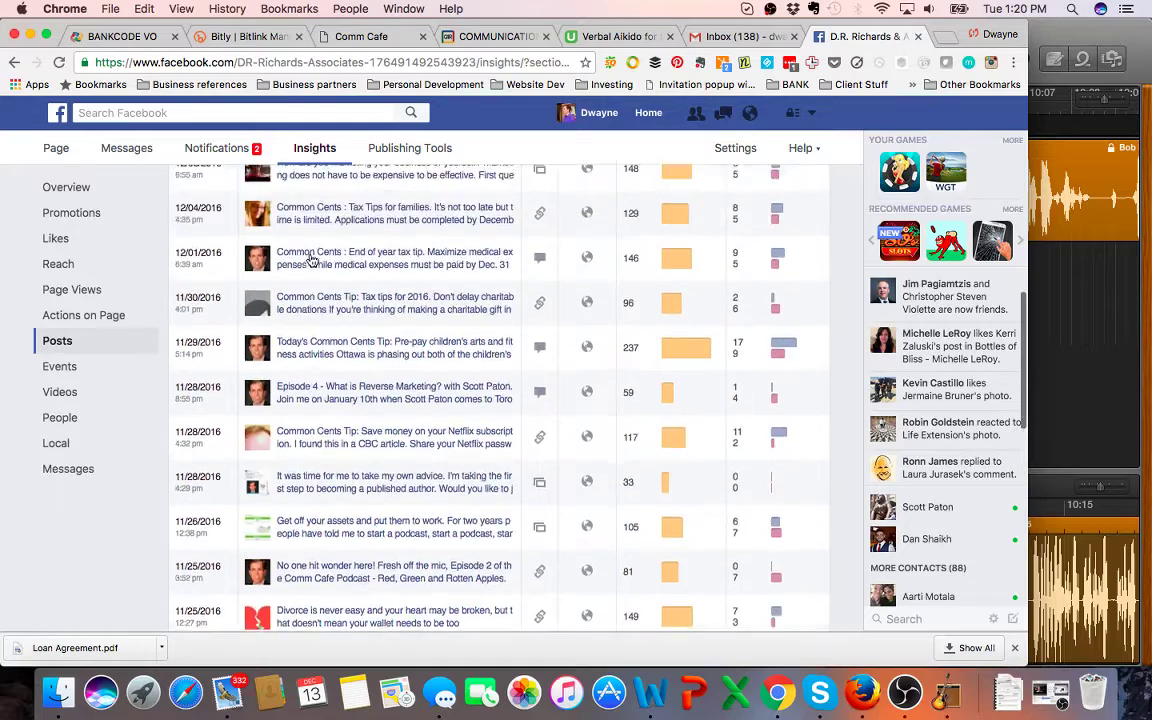
pyautogui.scroll(5, 310, 260)
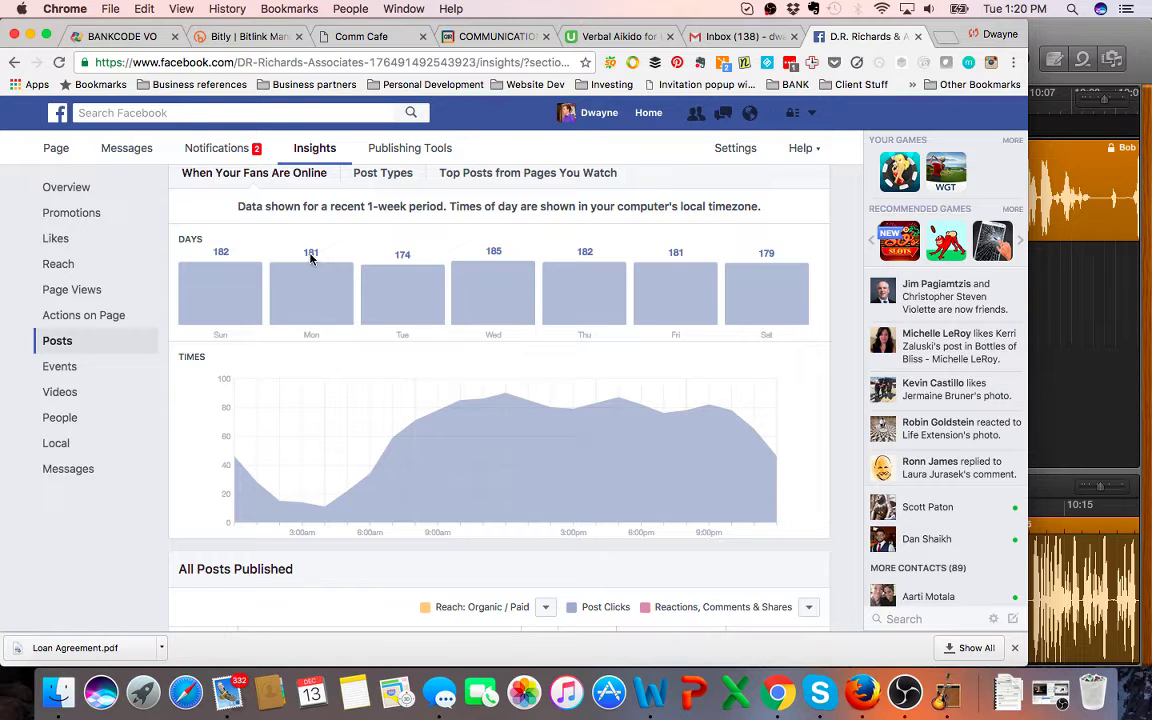
pyautogui.scroll(1, 310, 259)
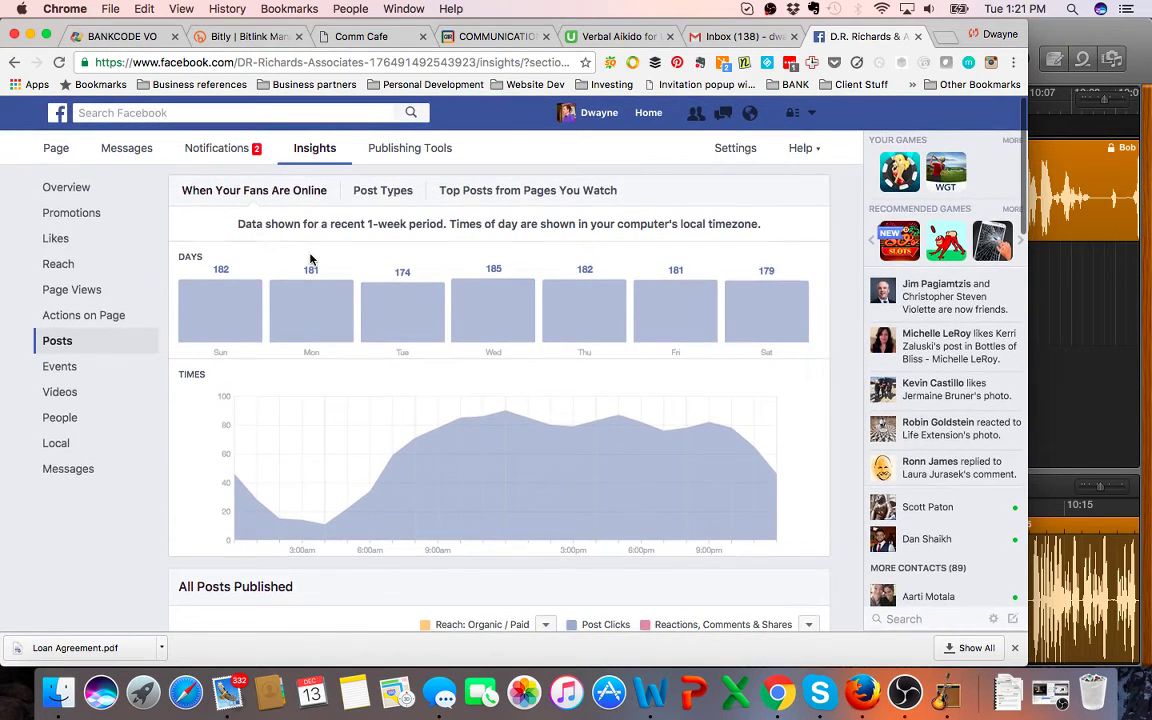
# Open the page's Publishing Tools and review the reach and clicks/actions of the Published Posts back to Nov 20, 2016.
pyautogui.click(409, 150)
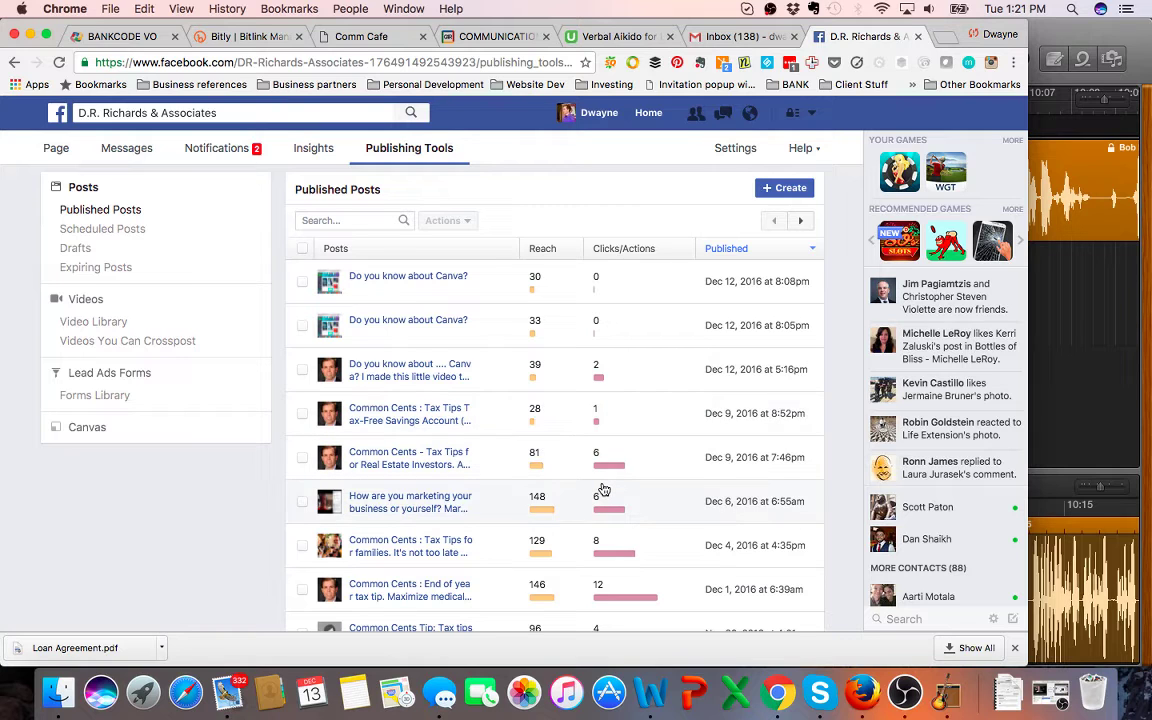
pyautogui.scroll(-3, 603, 489)
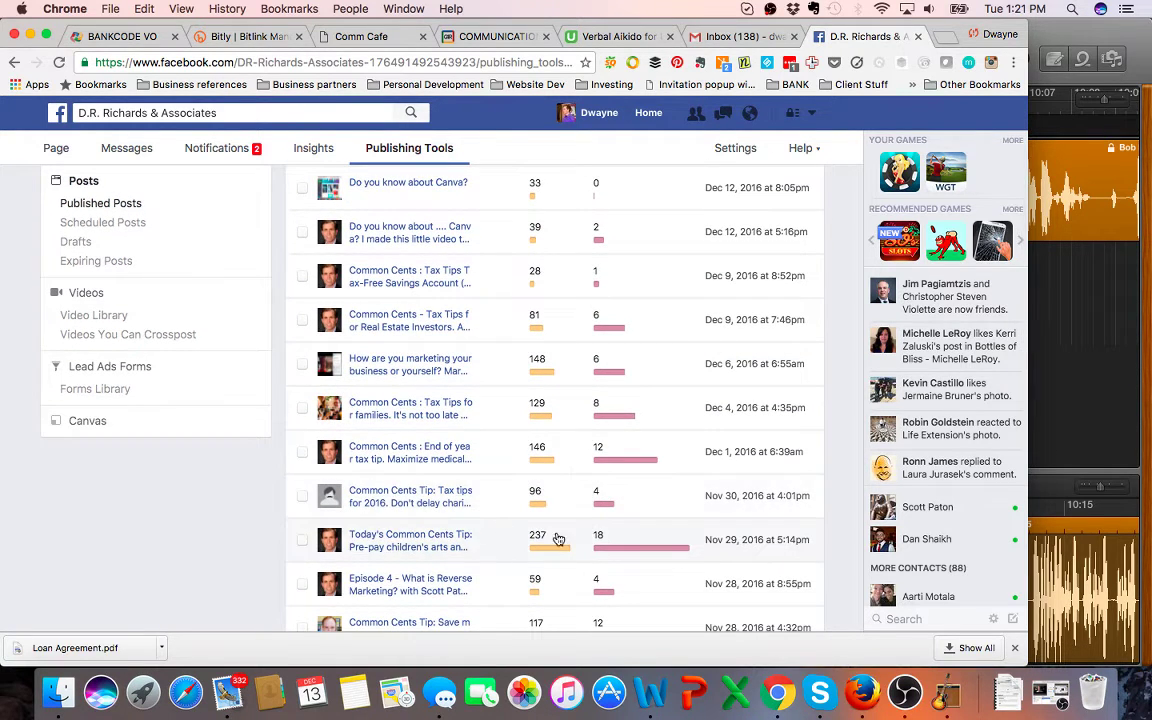
pyautogui.scroll(-8, 600, 548)
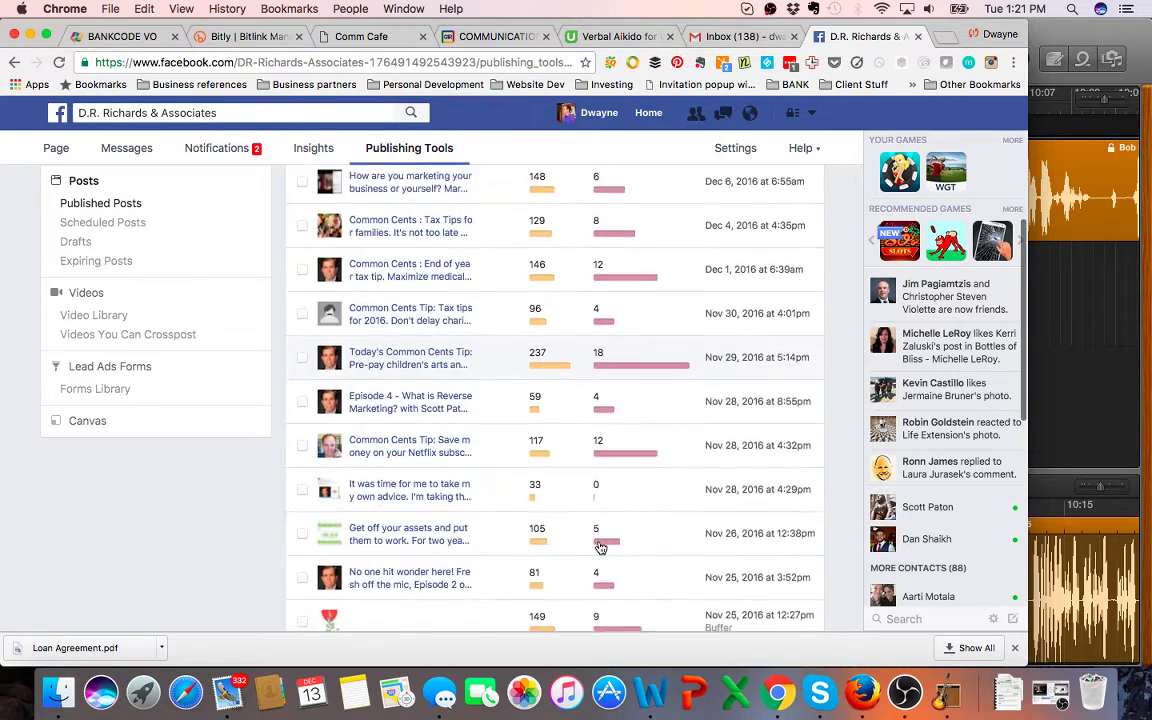
pyautogui.scroll(-5, 600, 548)
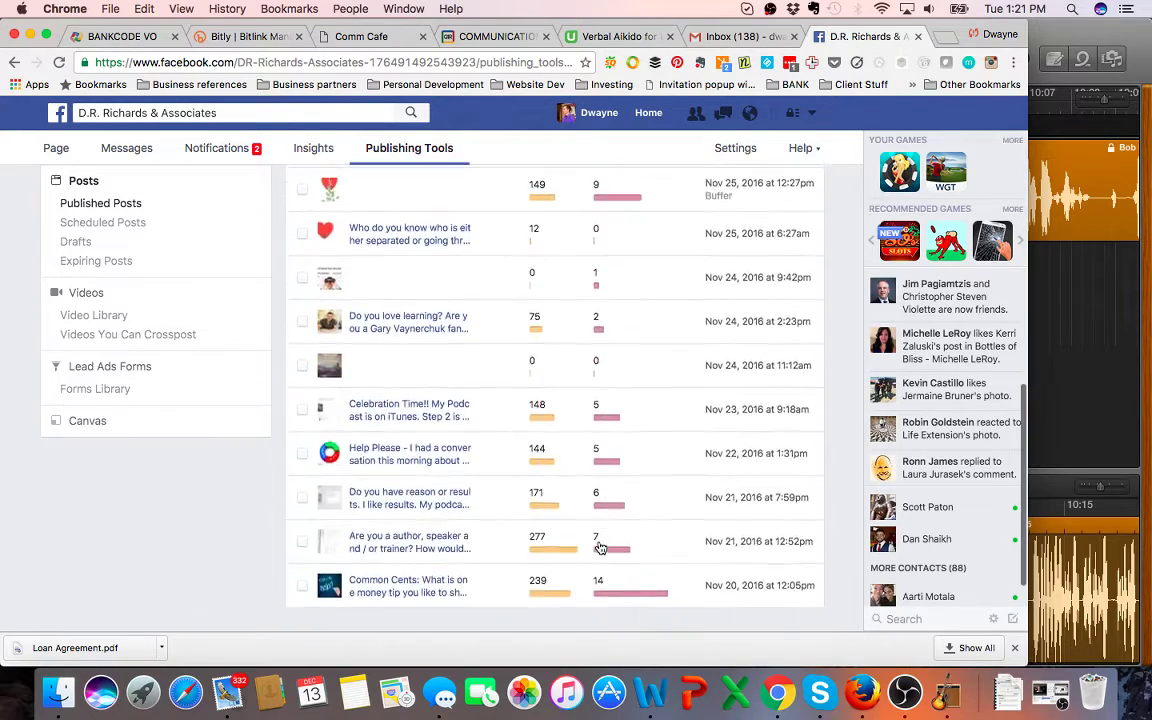
pyautogui.scroll(2, 600, 548)
pyautogui.scroll(12, 600, 548)
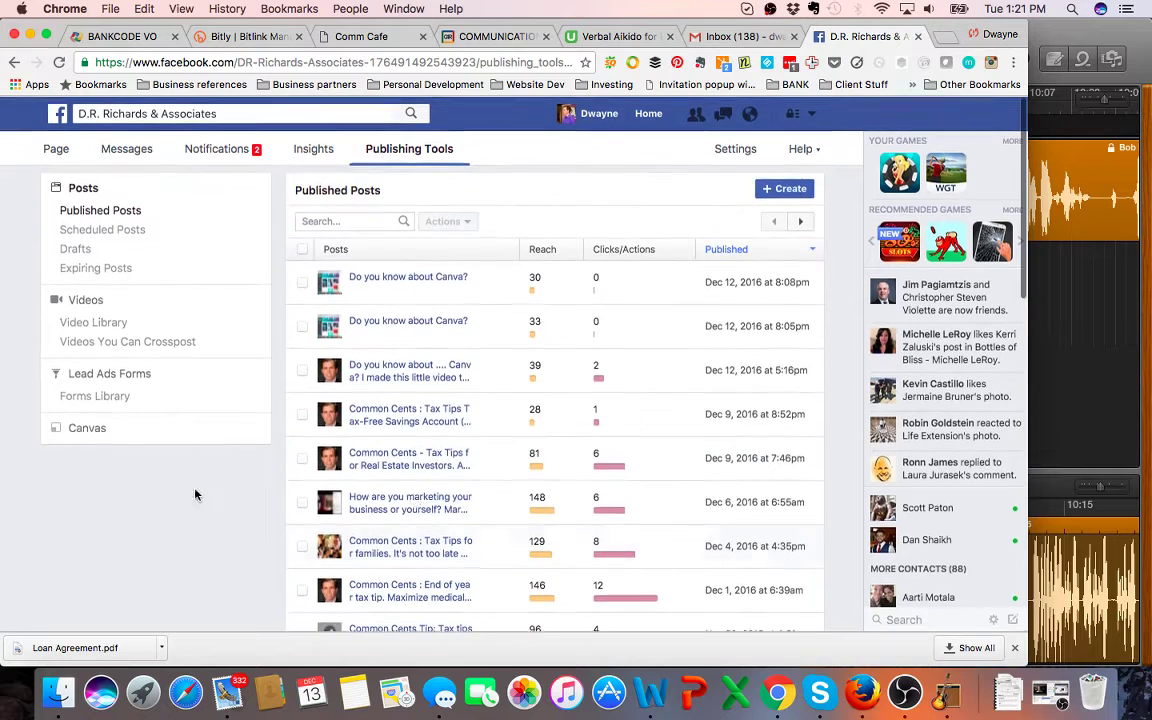
# Open the page's Video Library and bring the browser back in front of the Call Recorder window.
pyautogui.click(89, 301)
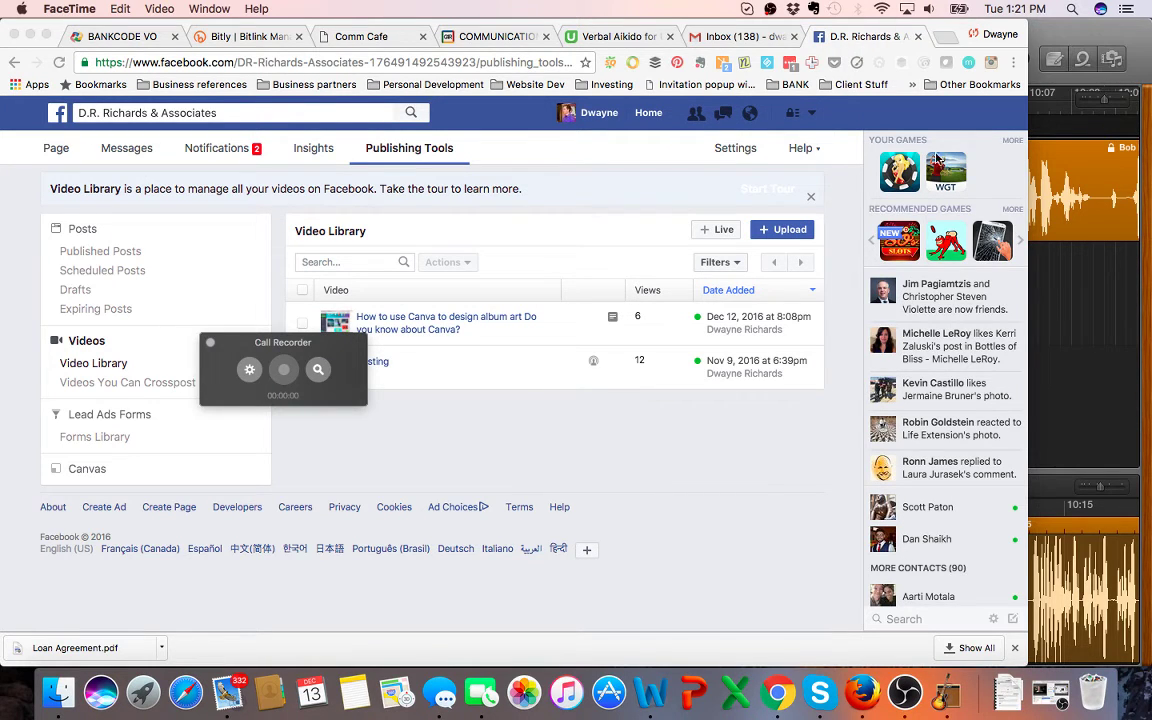
pyautogui.click(830, 411)
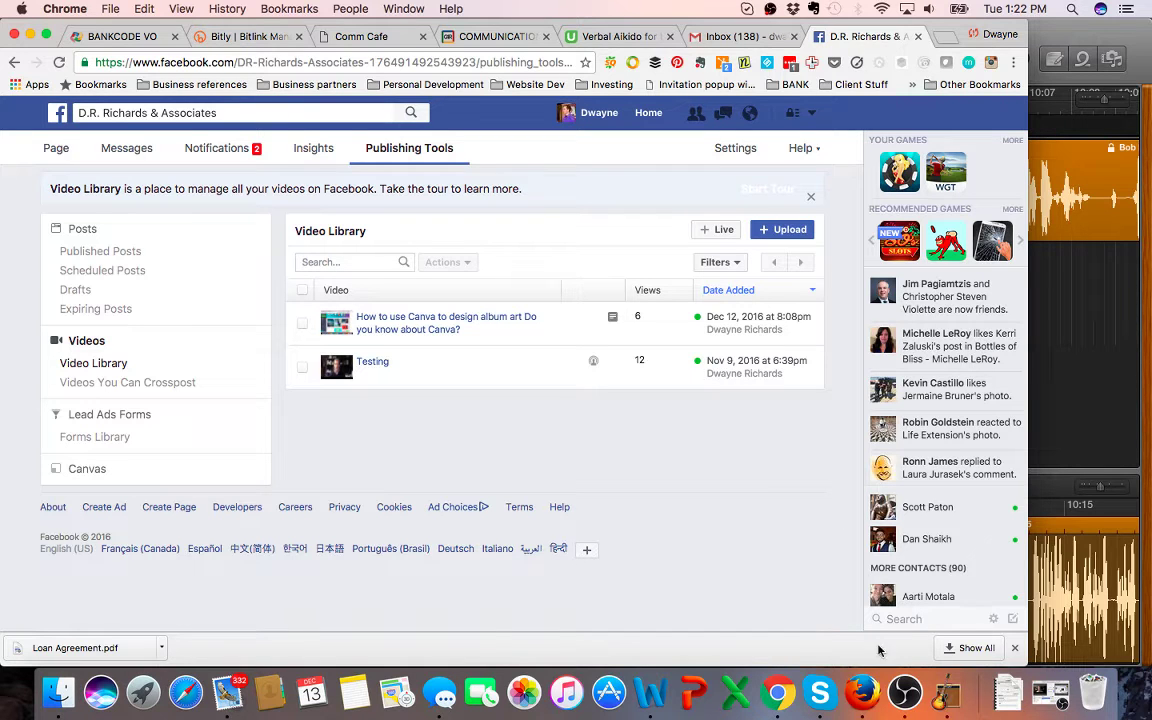
# Switch to OBS Studio and transition the live output from the screen share to the webcam scene.
pyautogui.click(905, 693)
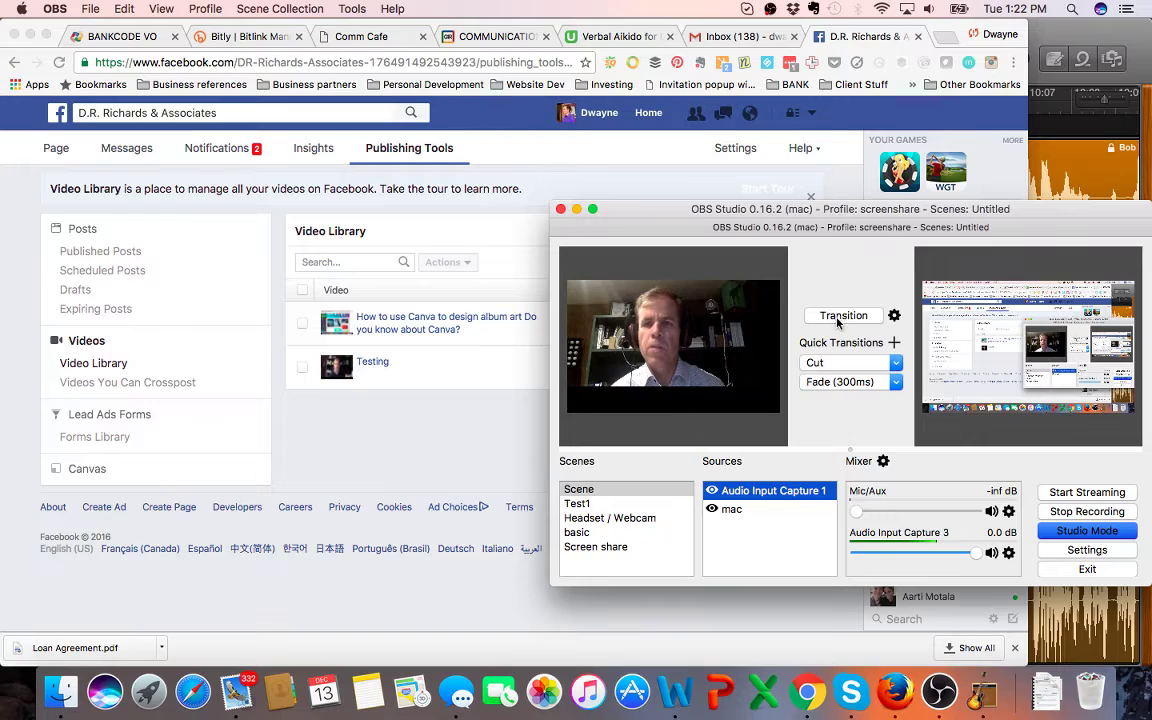
pyautogui.click(836, 315)
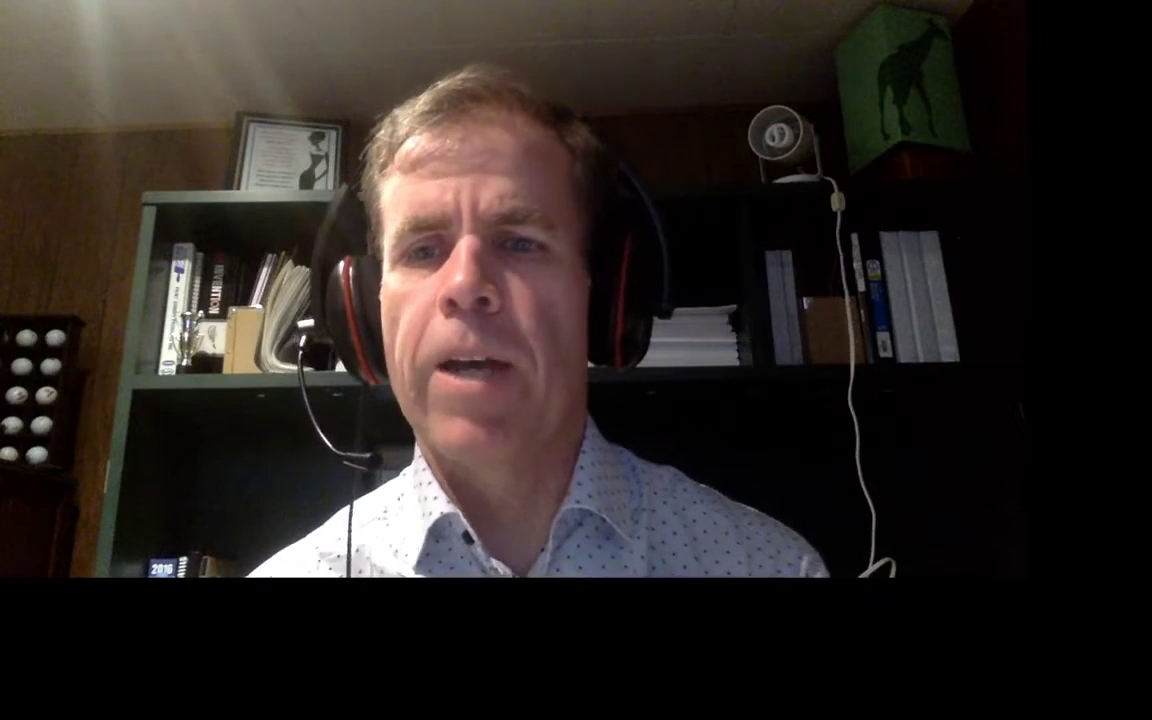